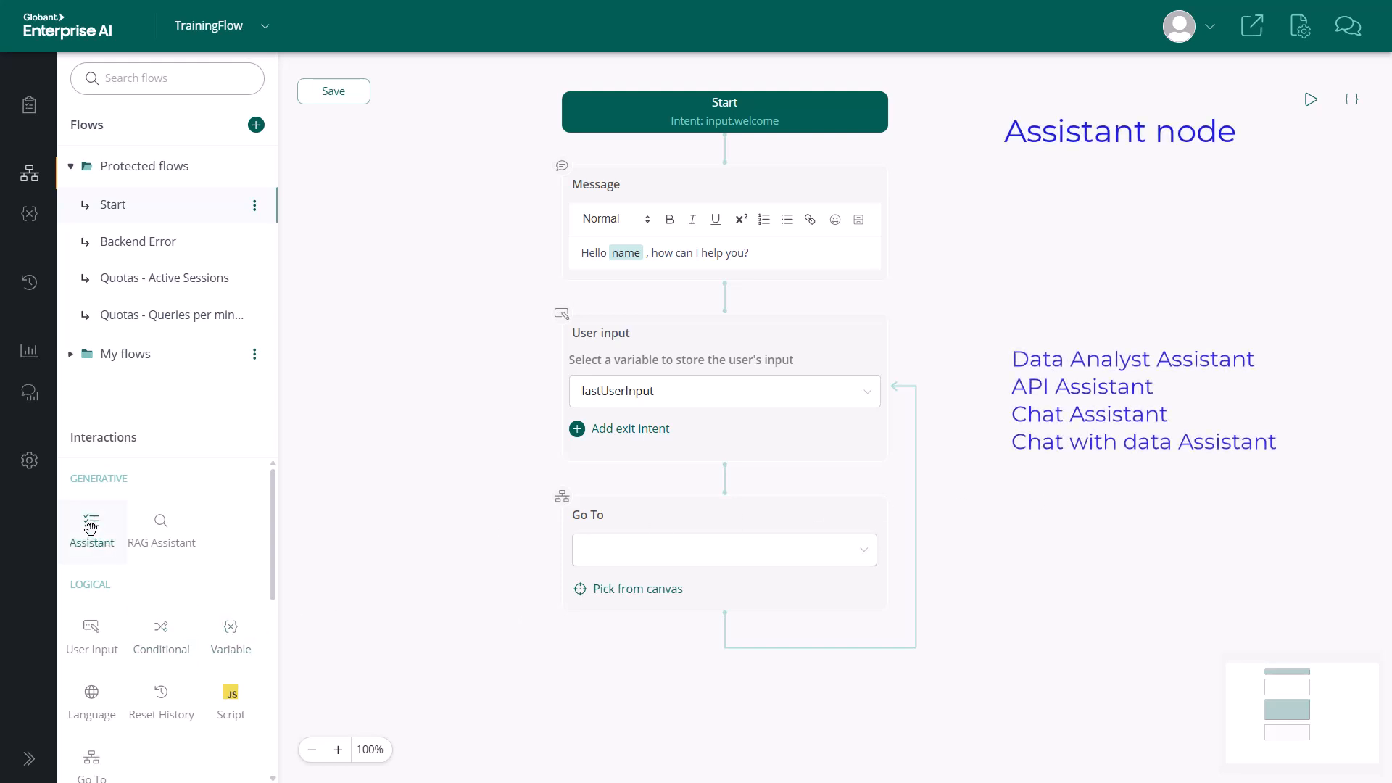
Add an Assistant node between the User input and Go To nodes and look through the assistants it offers.
drag(90, 527, 728, 491)
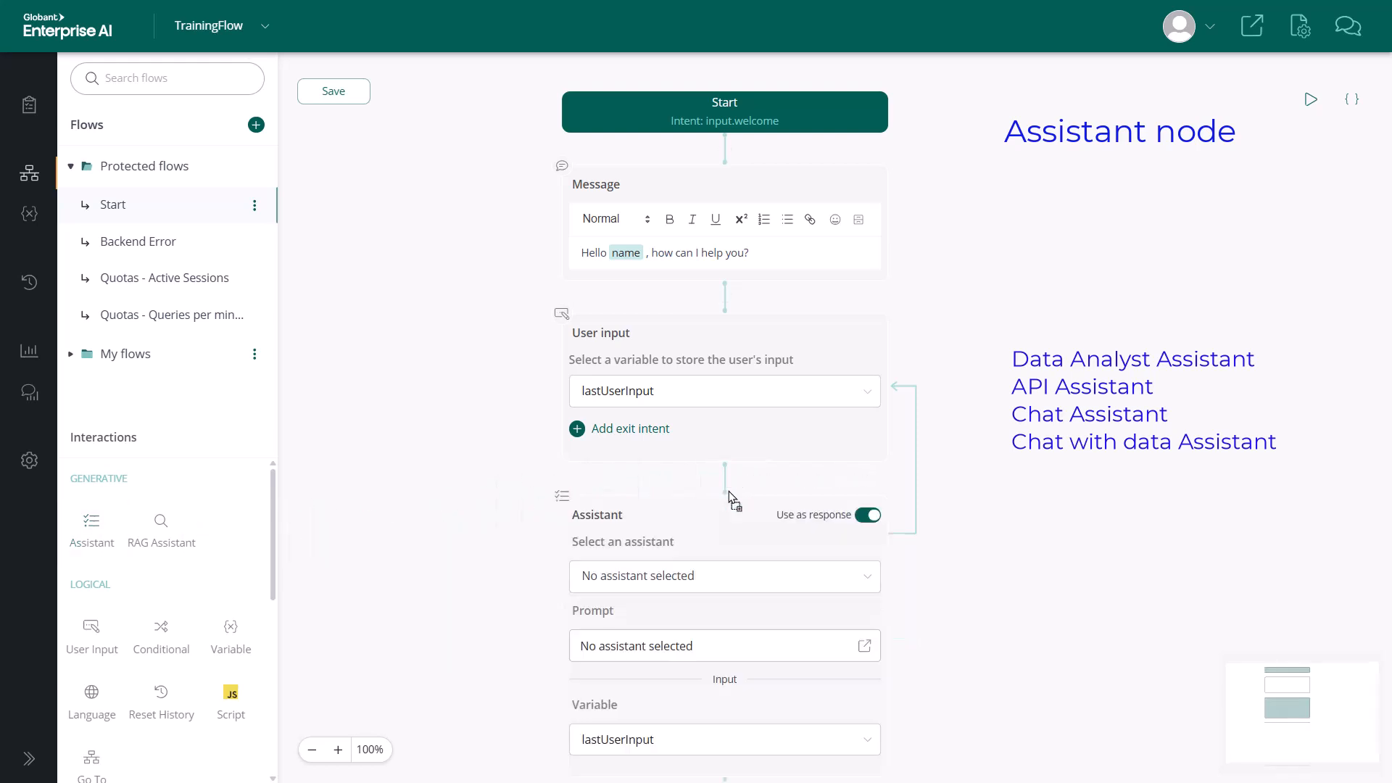
drag(976, 507, 964, 319)
click(857, 392)
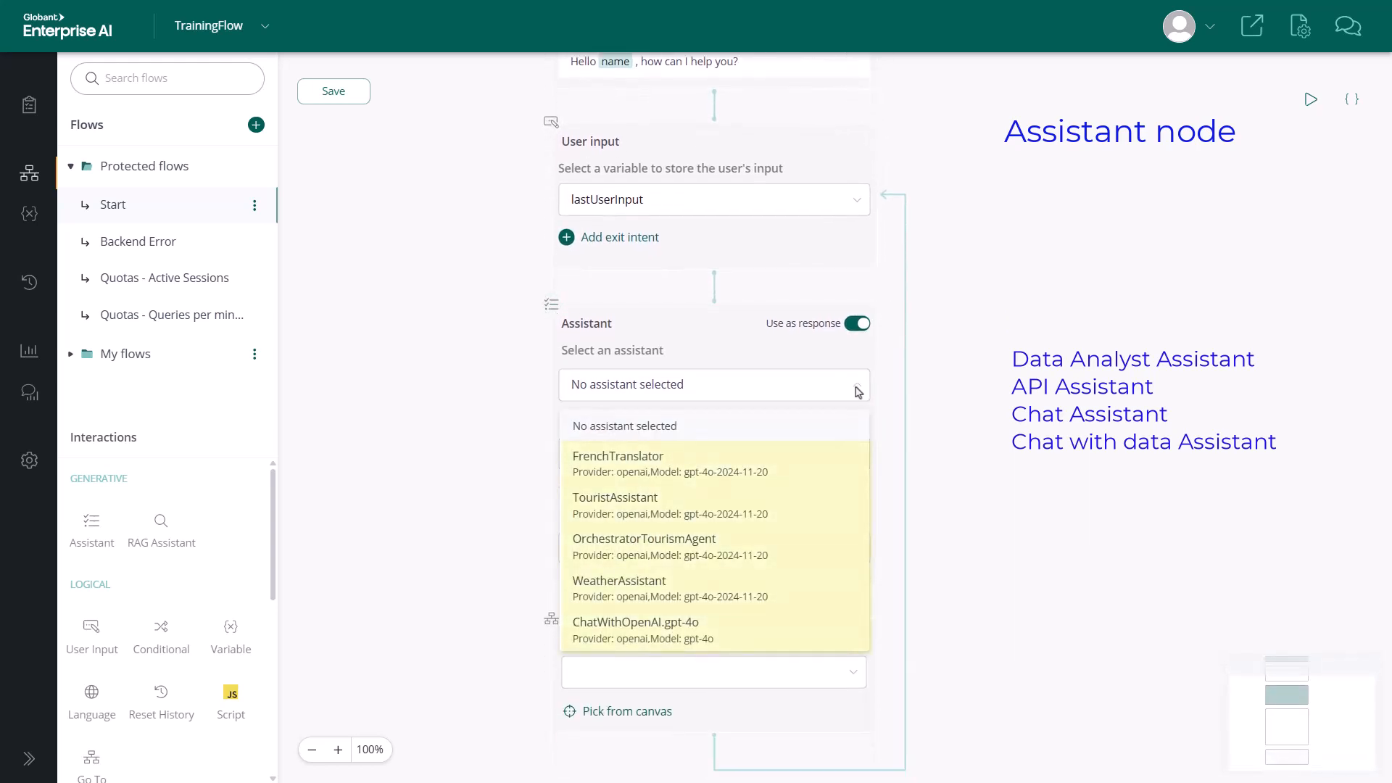
click(974, 399)
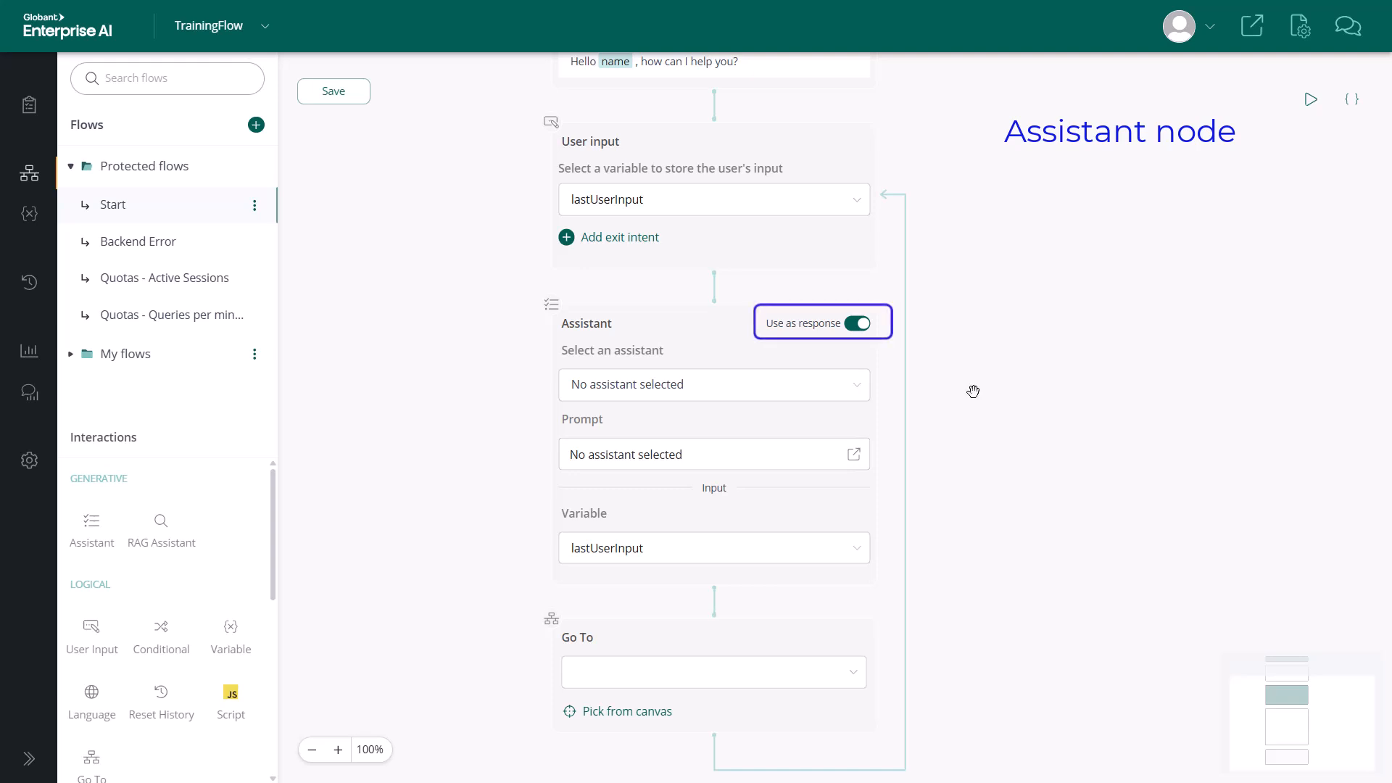
Turn off Use as response on the Assistant node, set its output variable to name, and open the node's configuration.
click(859, 325)
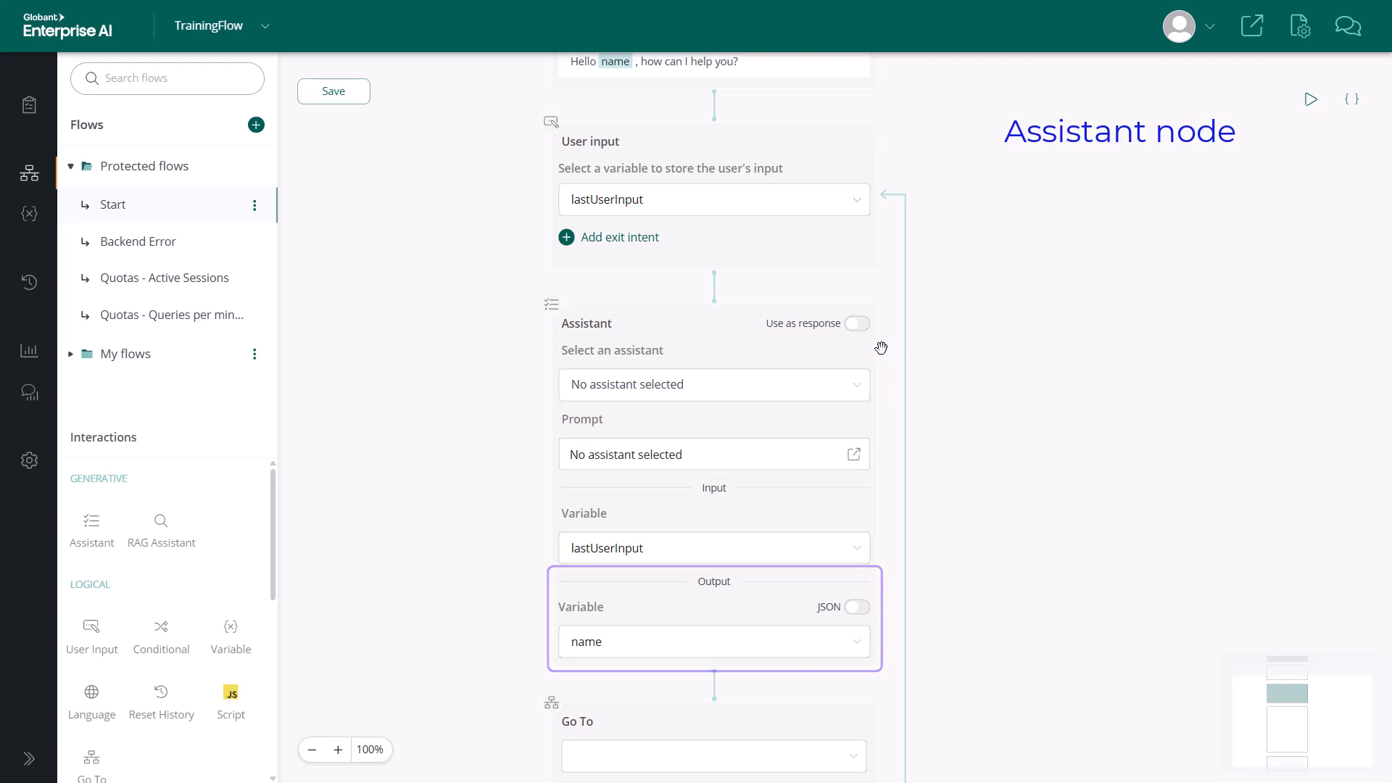
mouse_move(878, 348)
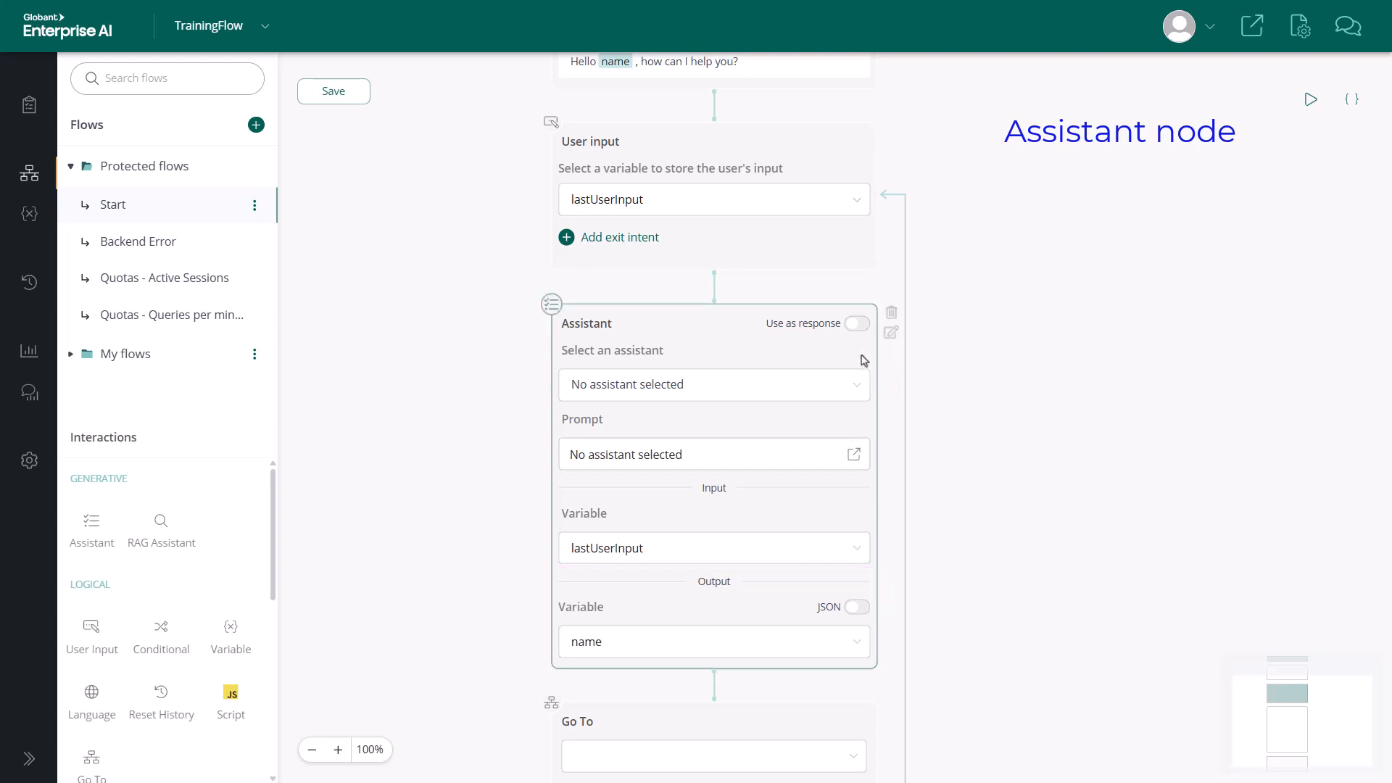
click(890, 336)
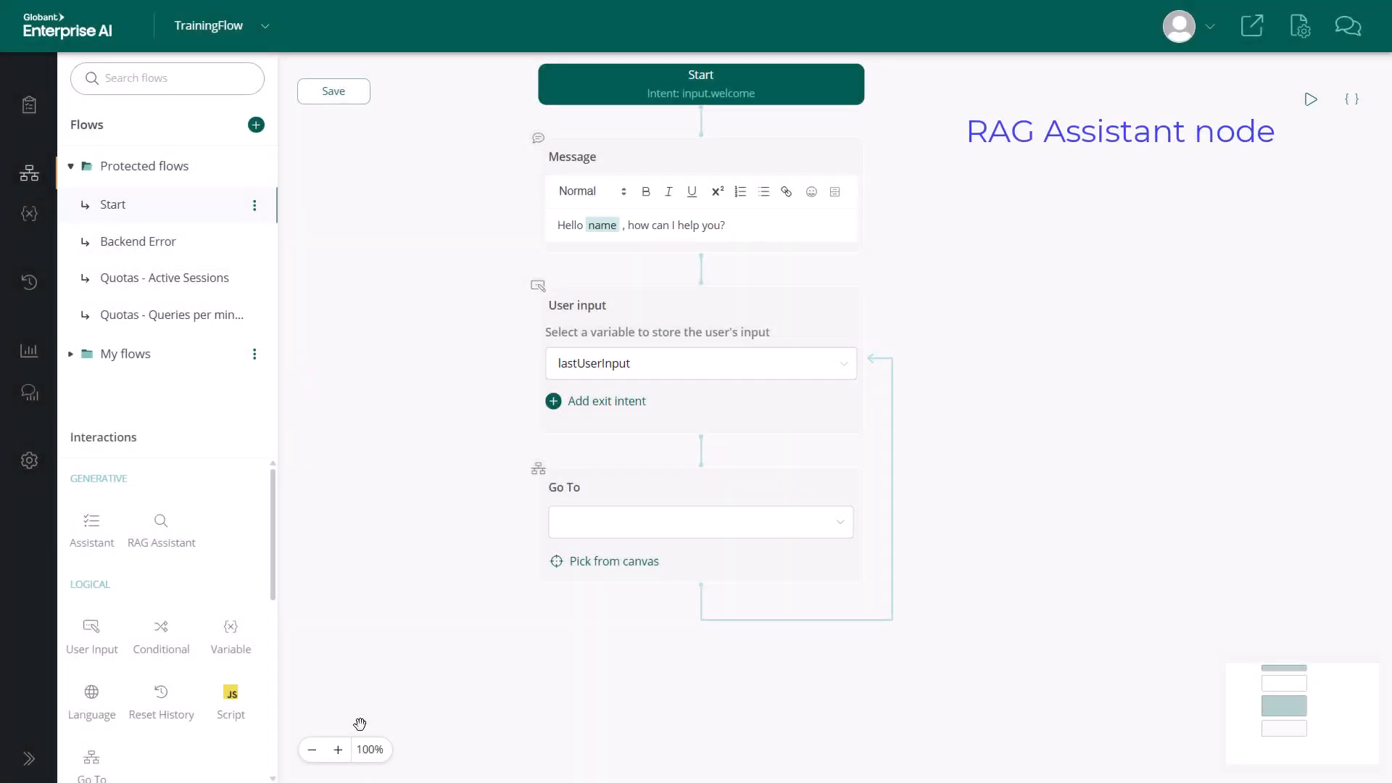
Add a RAG Assistant node between the User input and Go To nodes and assign it the ChatWithGEAITraining assistant.
drag(163, 530, 702, 466)
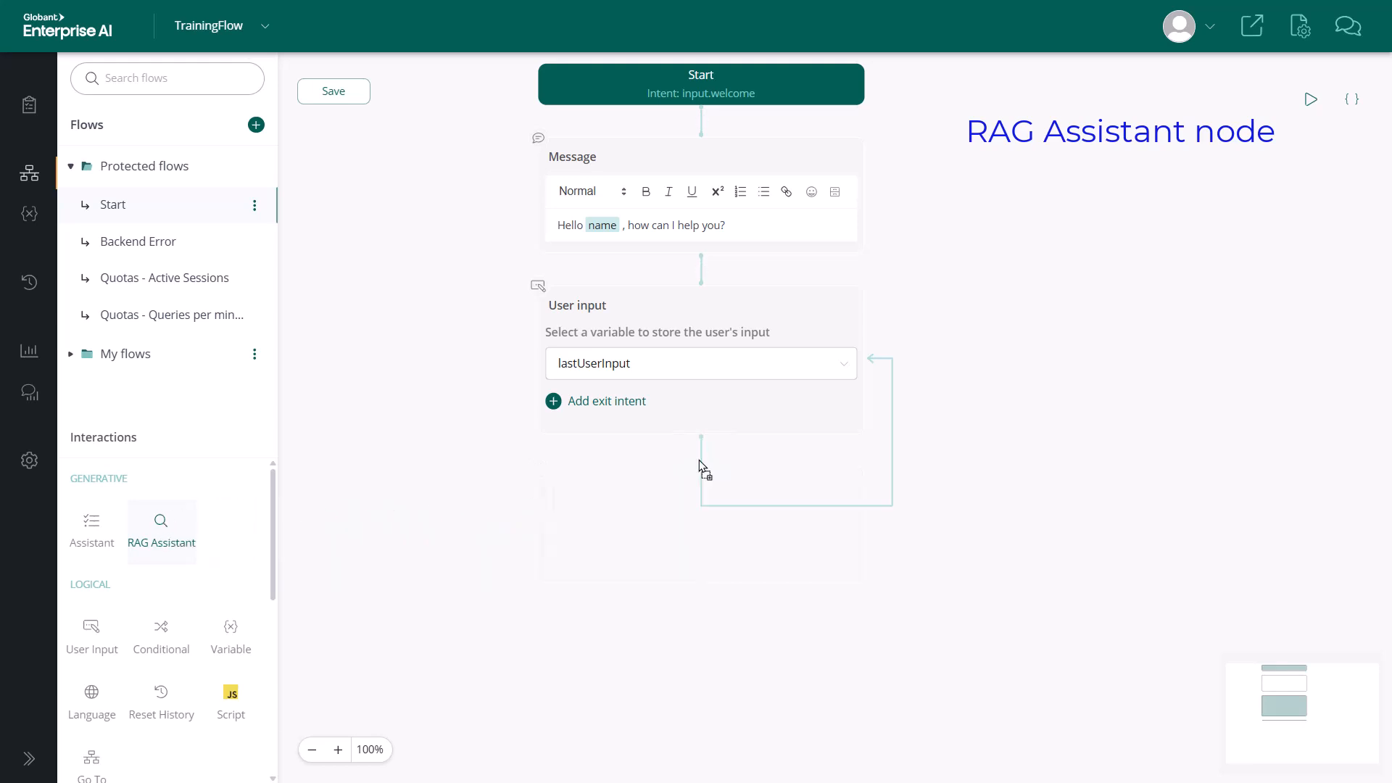
drag(918, 504, 911, 332)
click(814, 385)
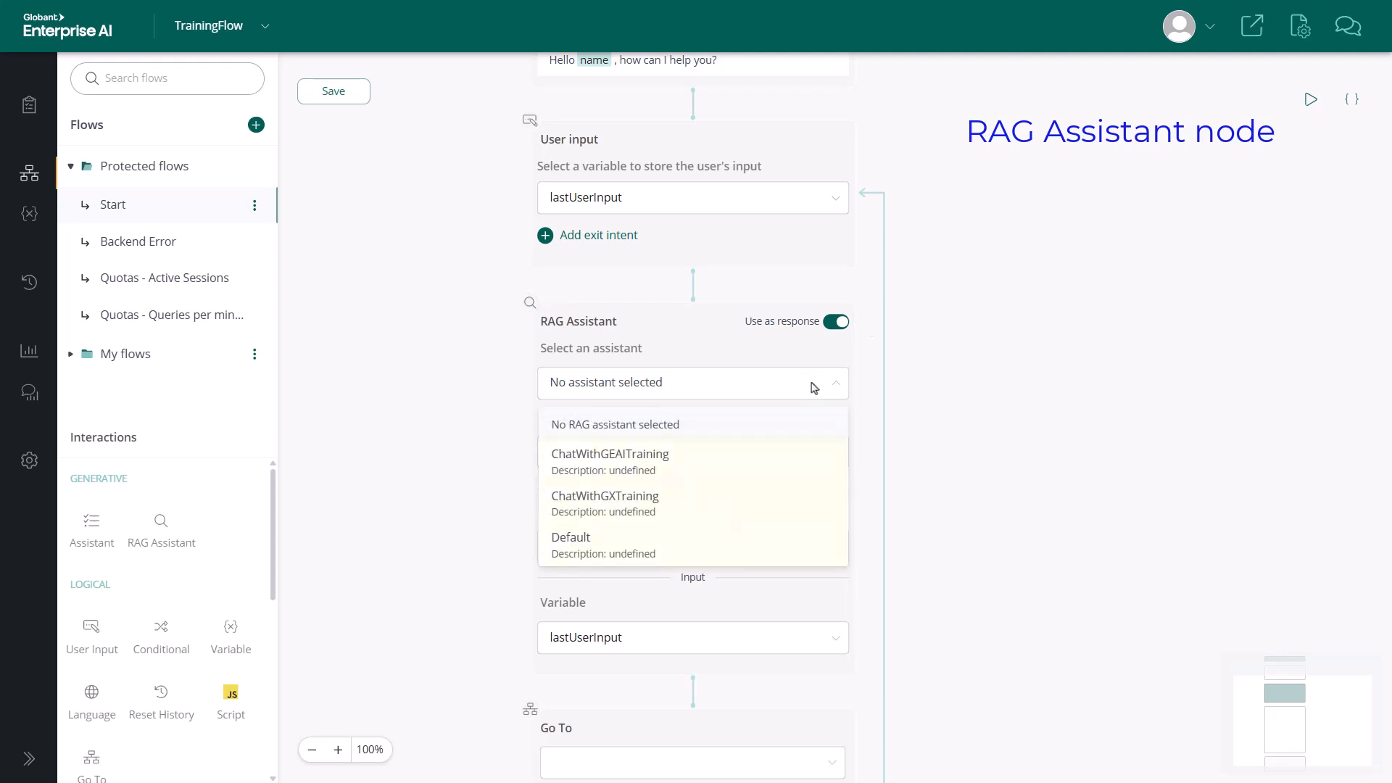
click(663, 458)
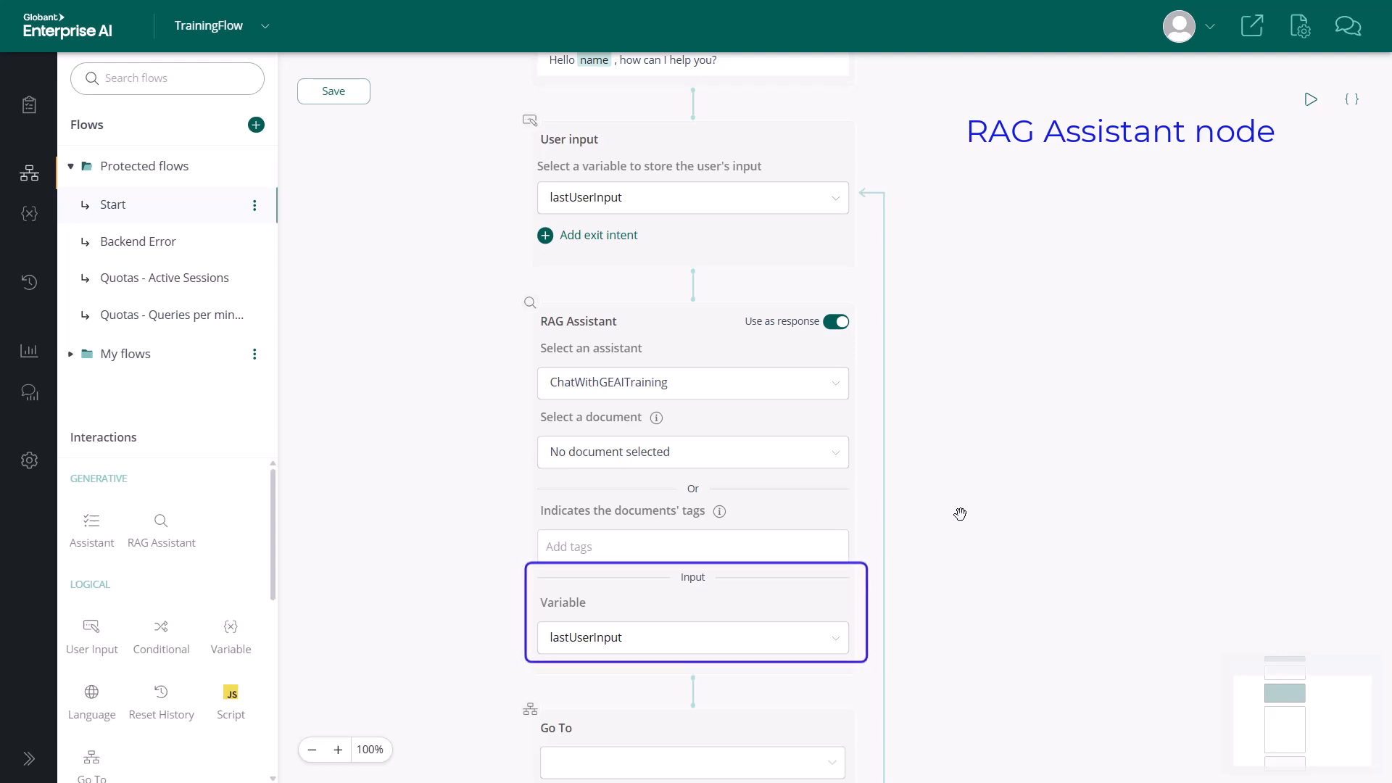
Turn off Use as response on the RAG Assistant node and review its configuration options.
click(833, 322)
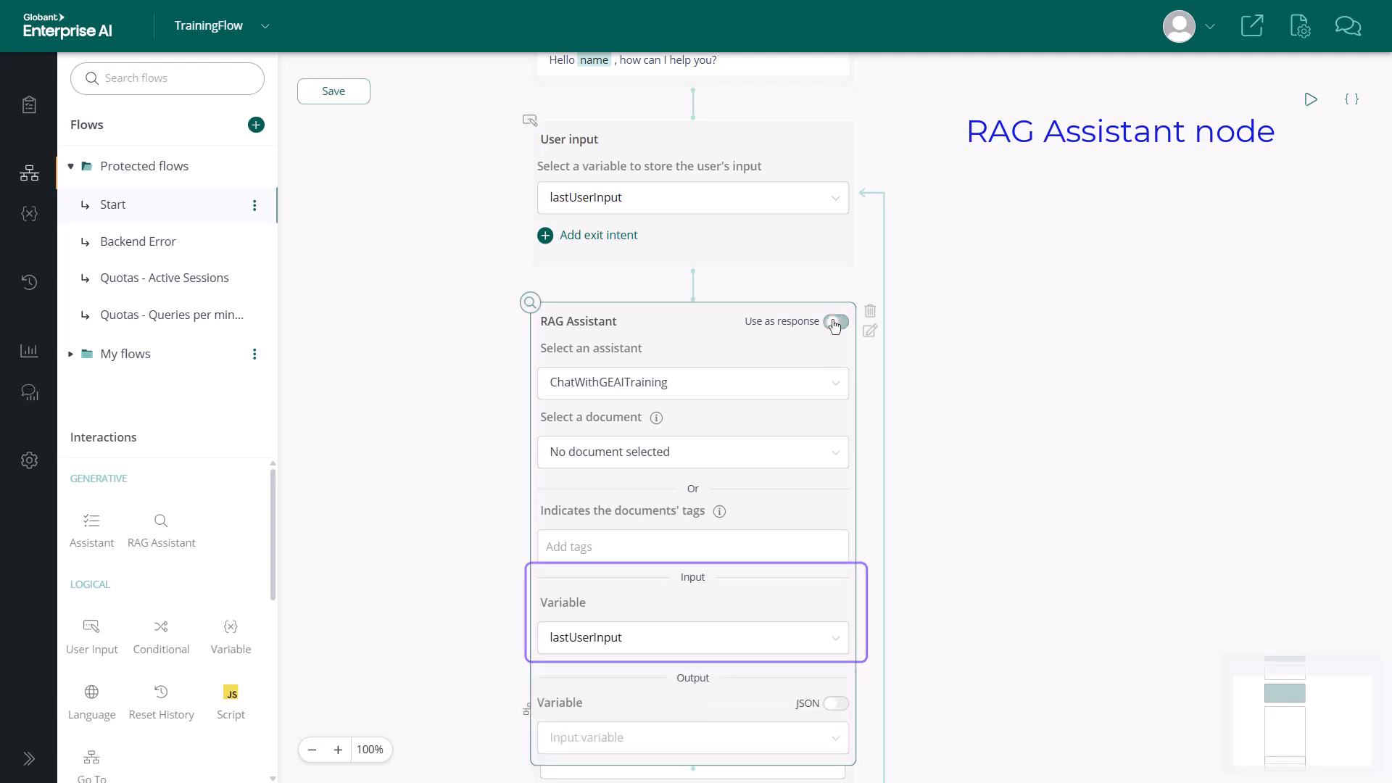
drag(935, 413, 957, 261)
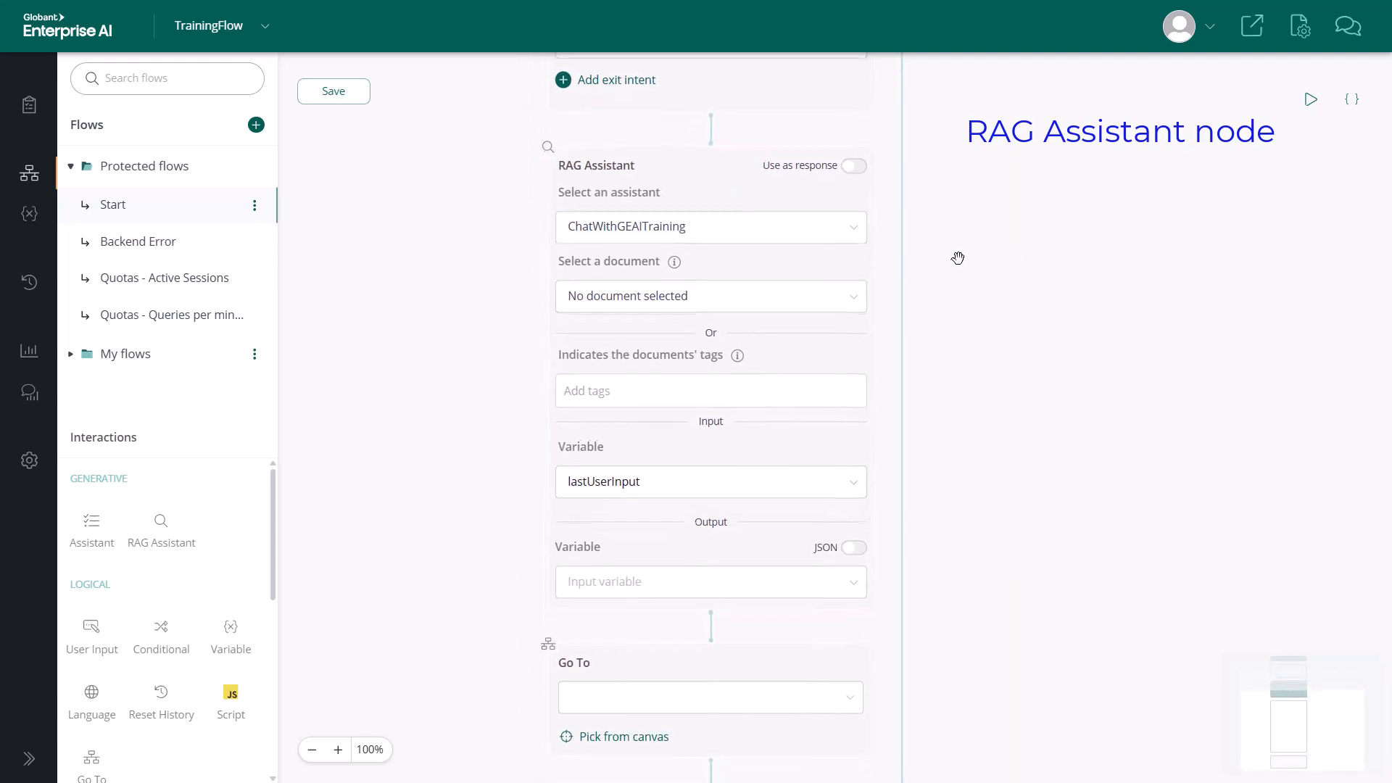
click(891, 174)
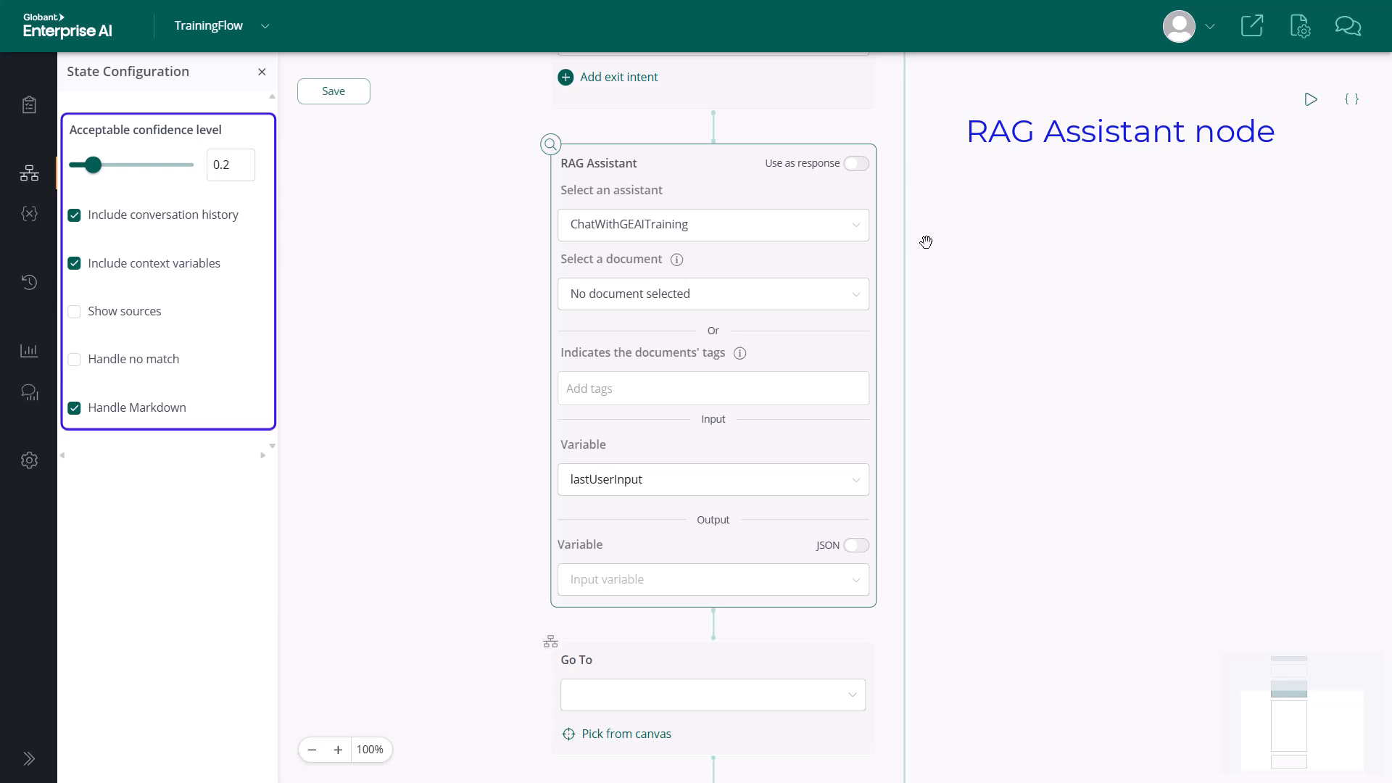
click(936, 274)
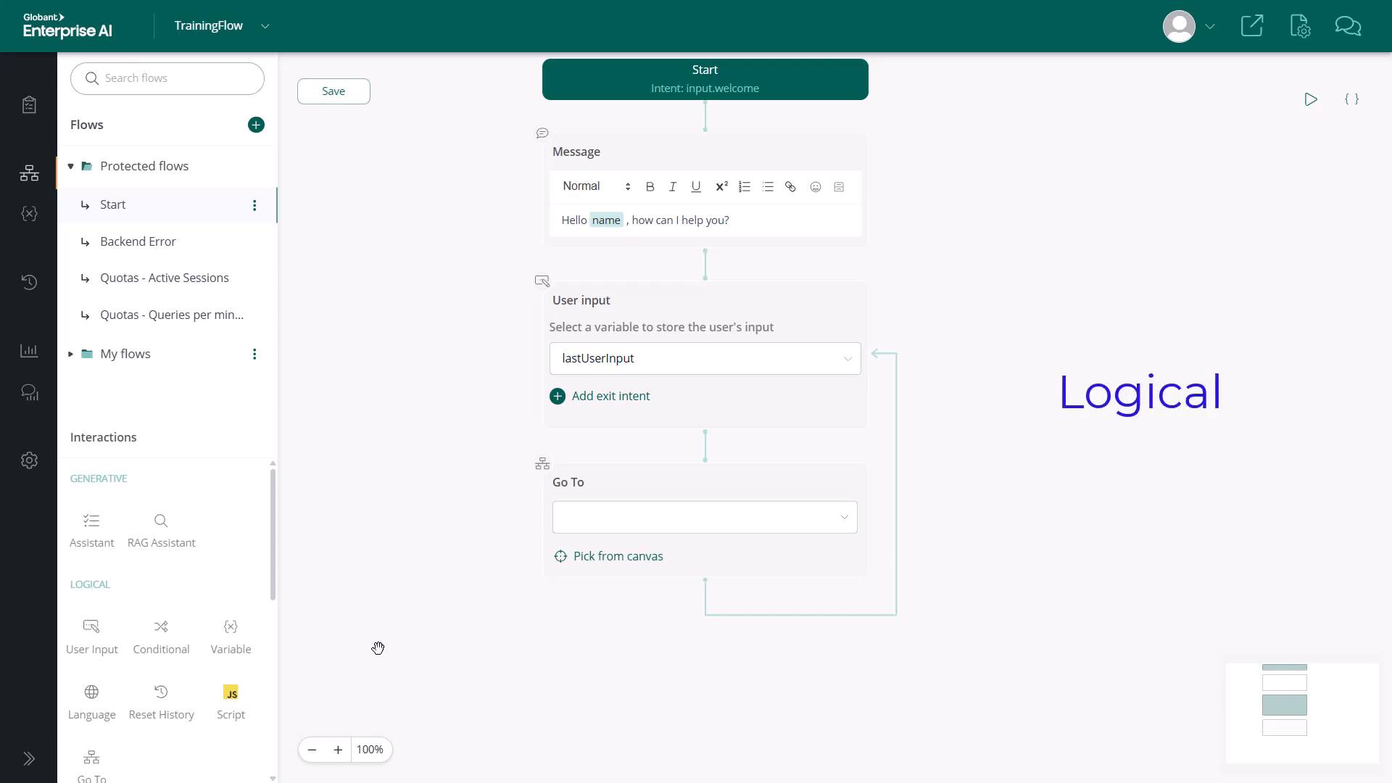
Add a Conditional component after the User input node and give it a second If branch.
drag(273, 564, 276, 609)
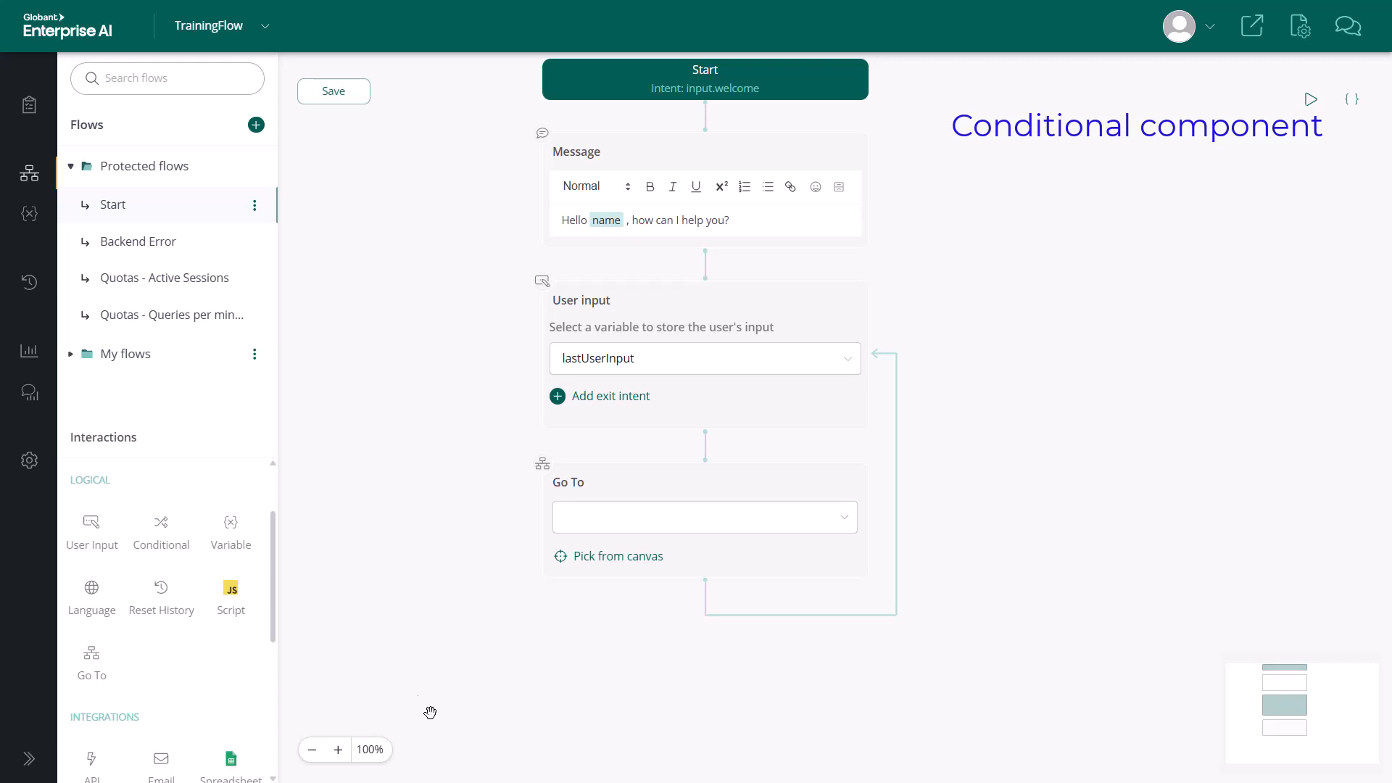
drag(169, 538, 704, 445)
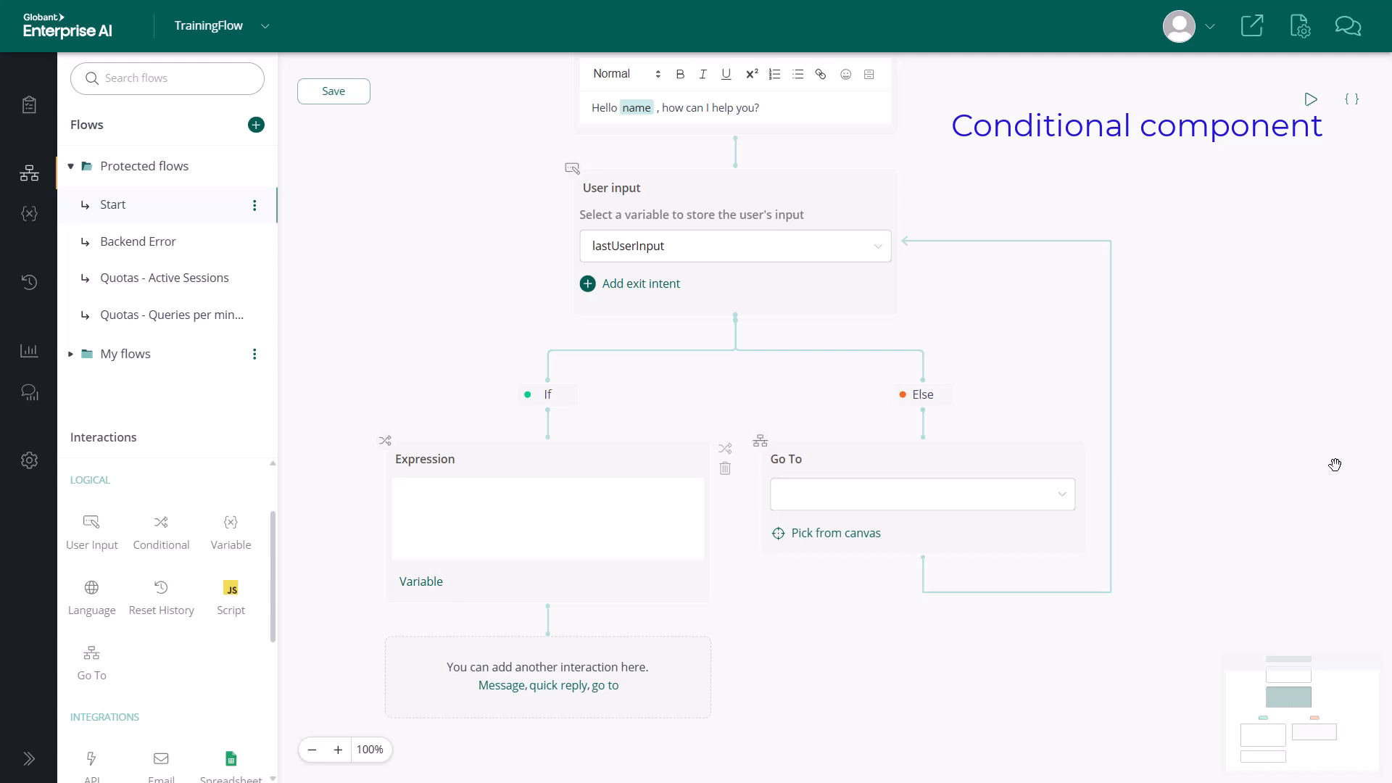
click(723, 458)
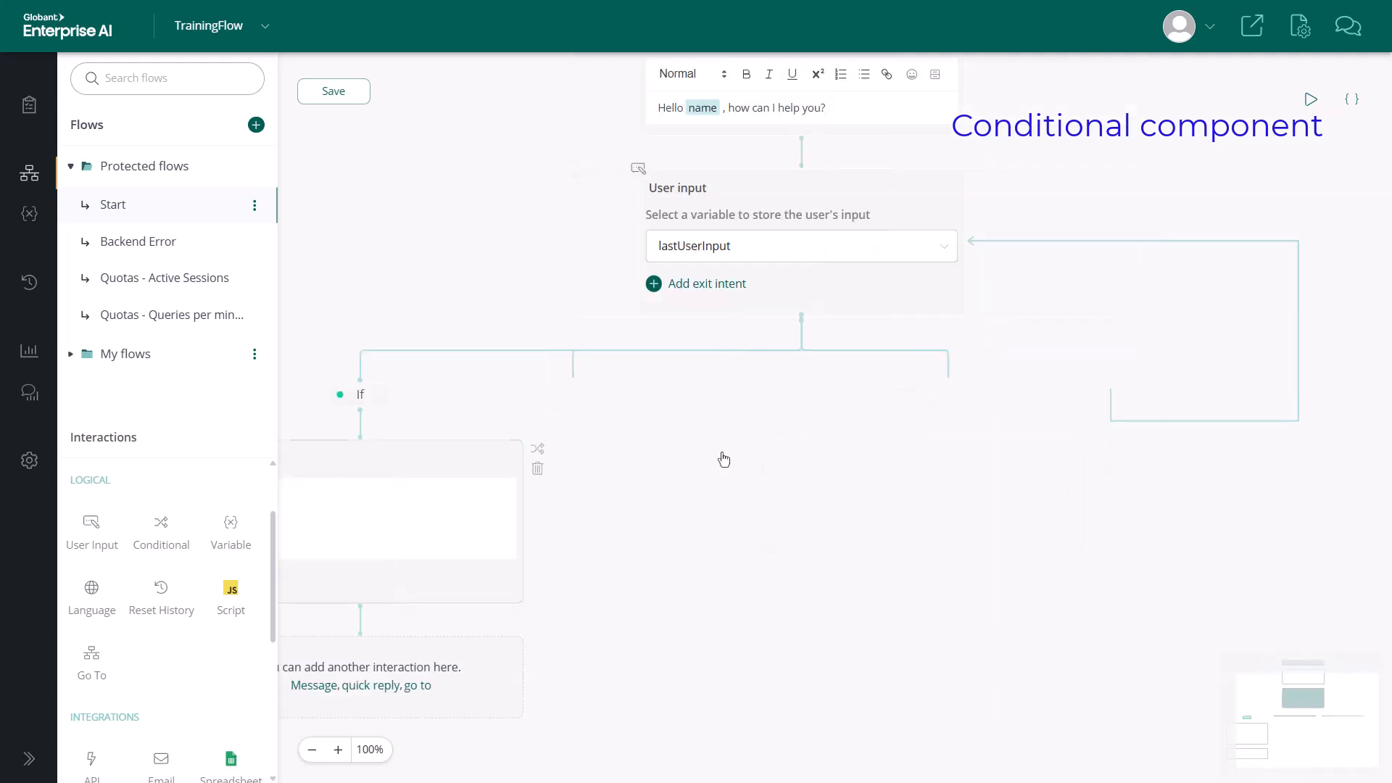
Insert the LastResponse variable into the expression of the first If branch.
drag(1182, 226, 1280, 175)
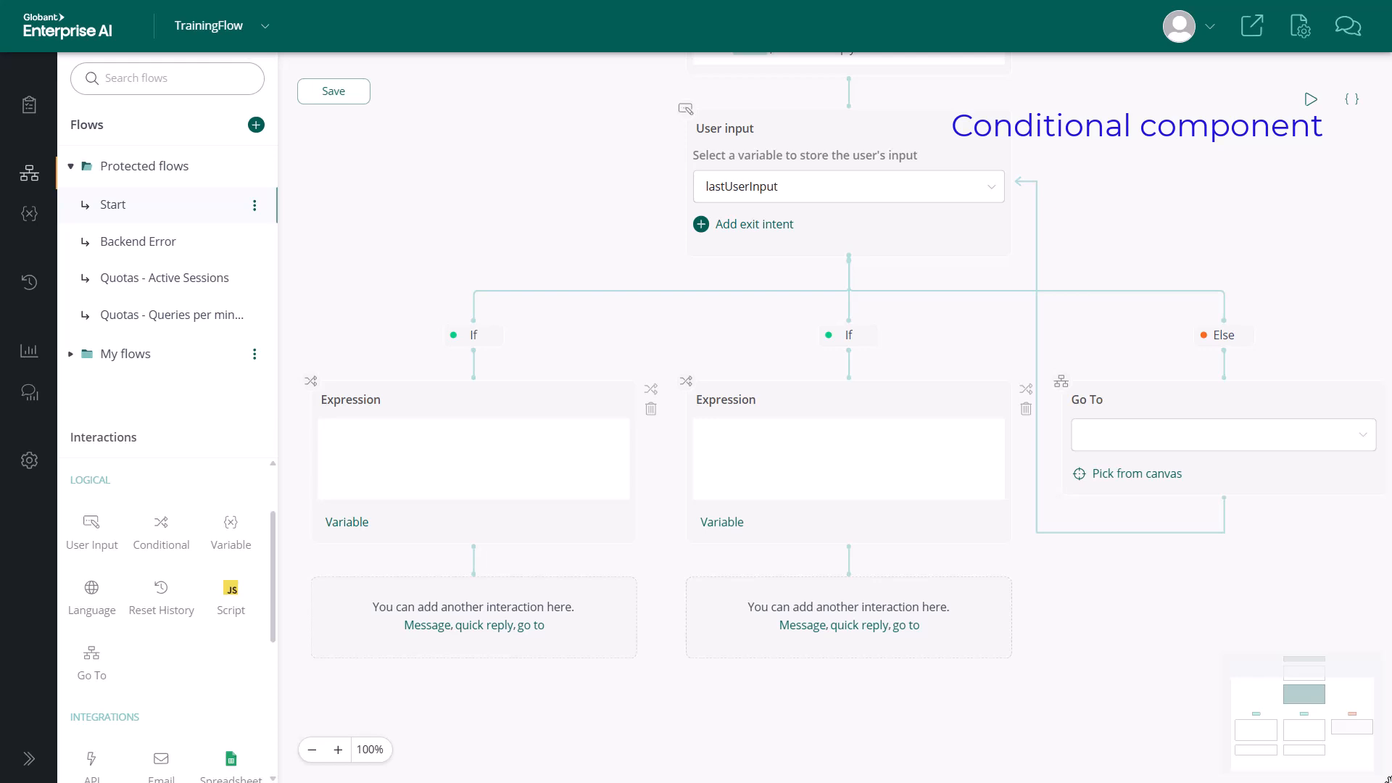
click(345, 530)
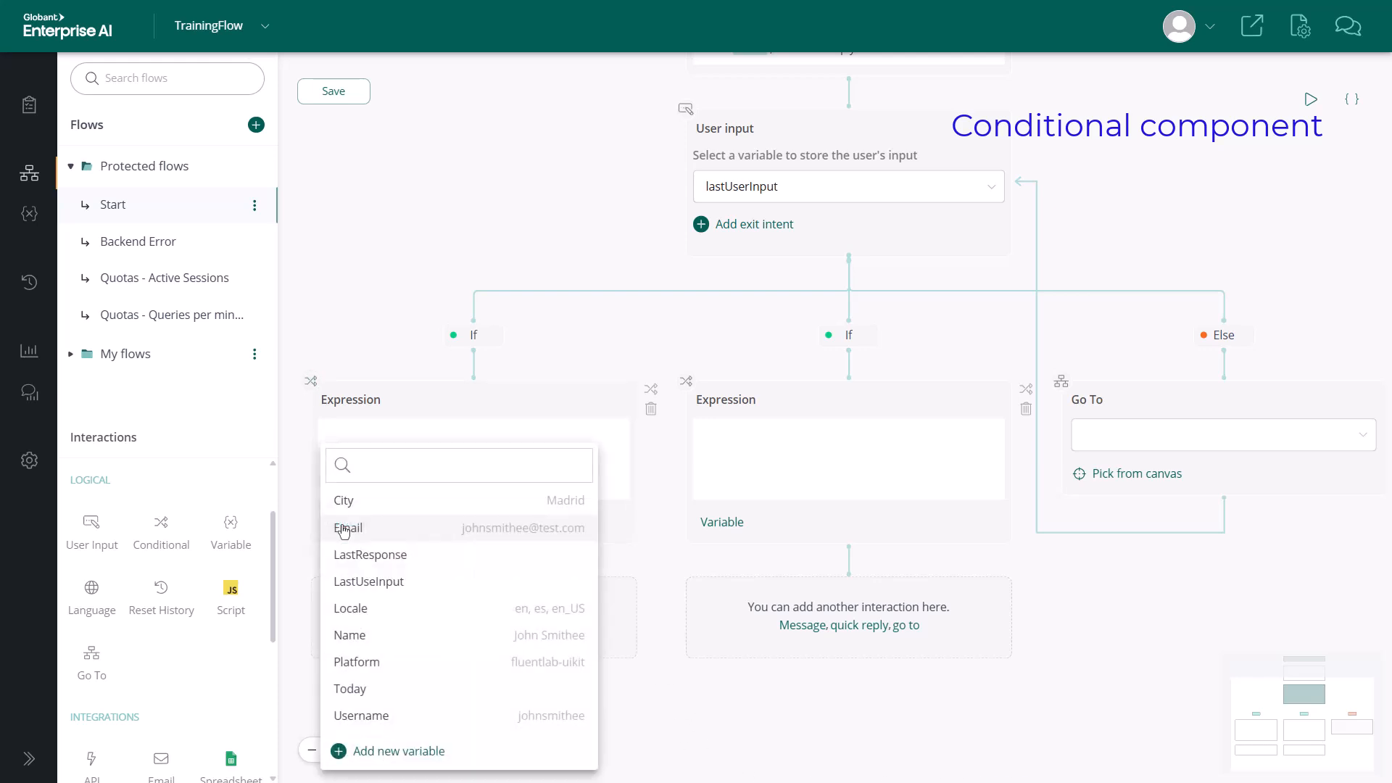
click(366, 554)
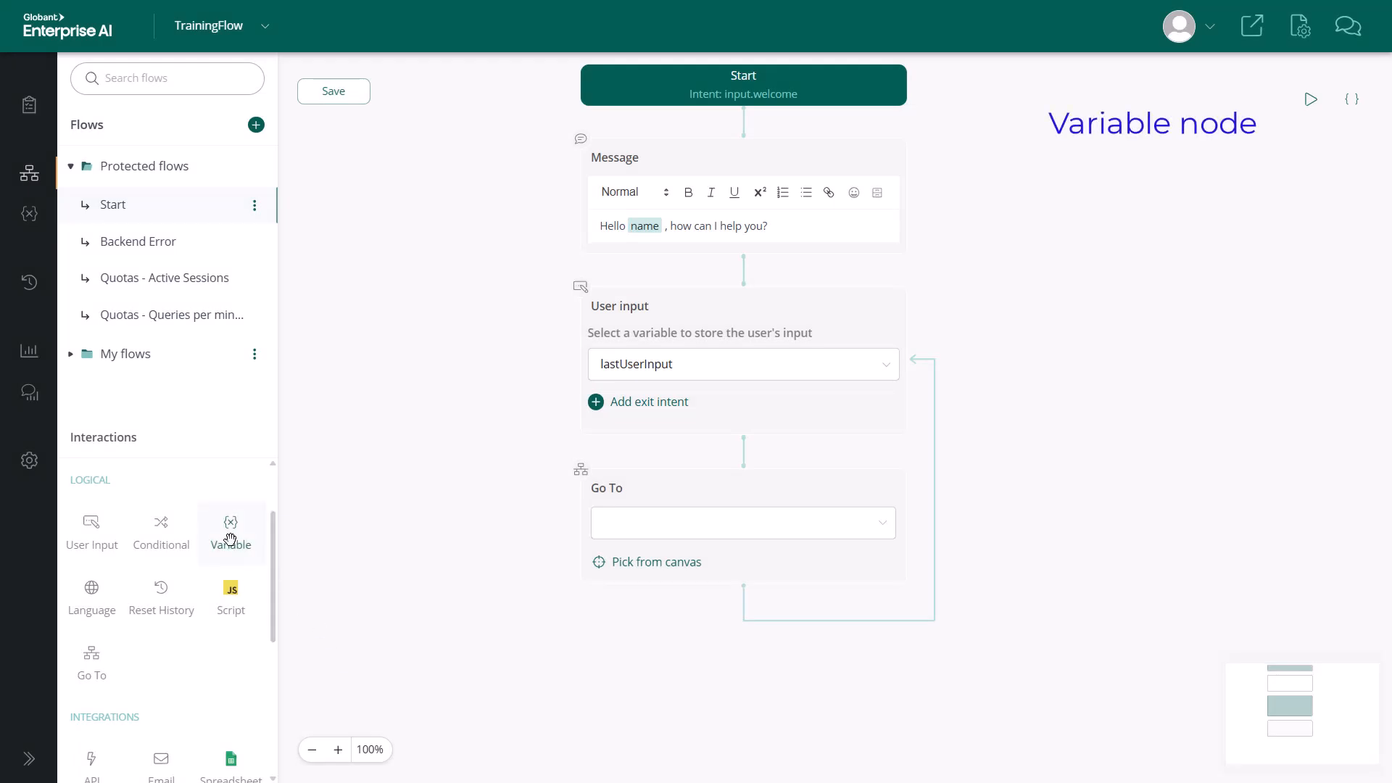
Add a Variable node between the User input and Go To nodes and create a new variable named Today in it.
drag(229, 538, 742, 454)
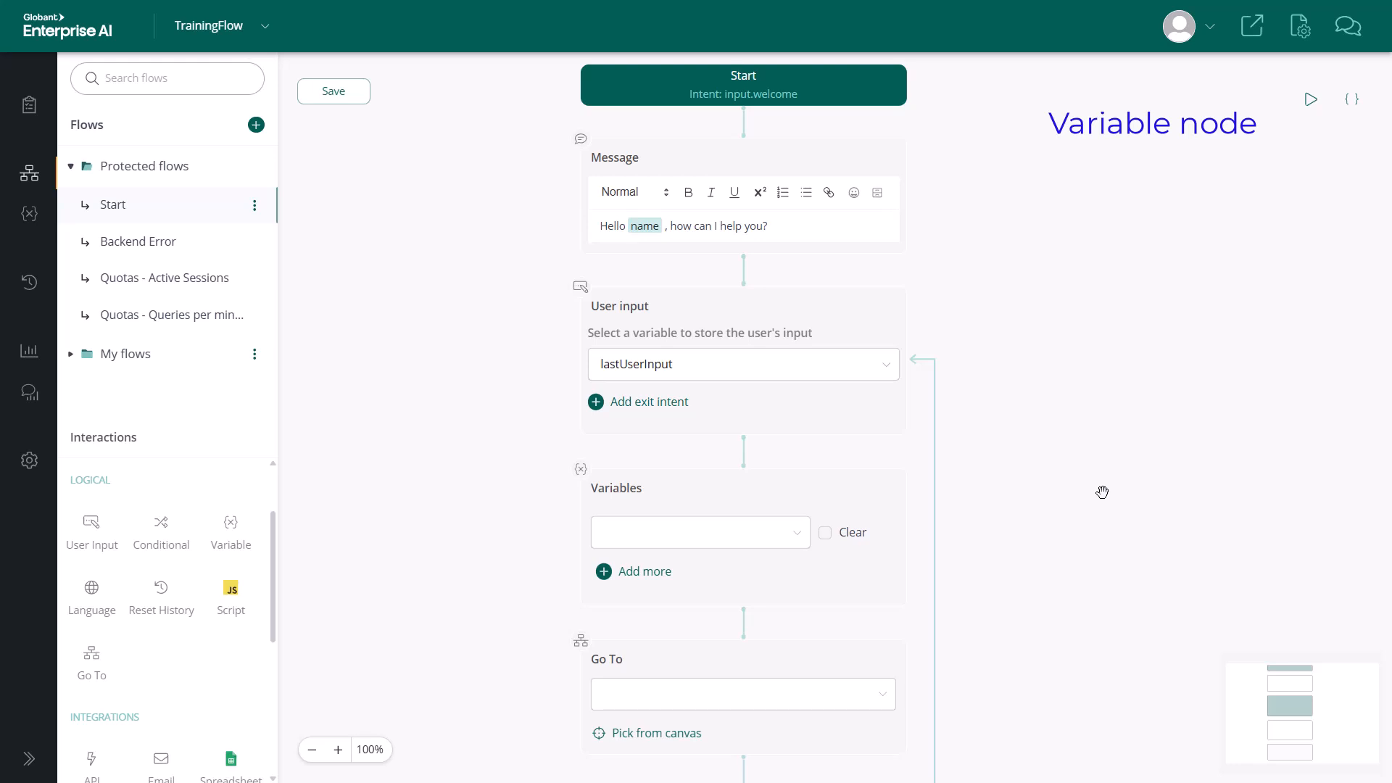
click(750, 540)
click(692, 752)
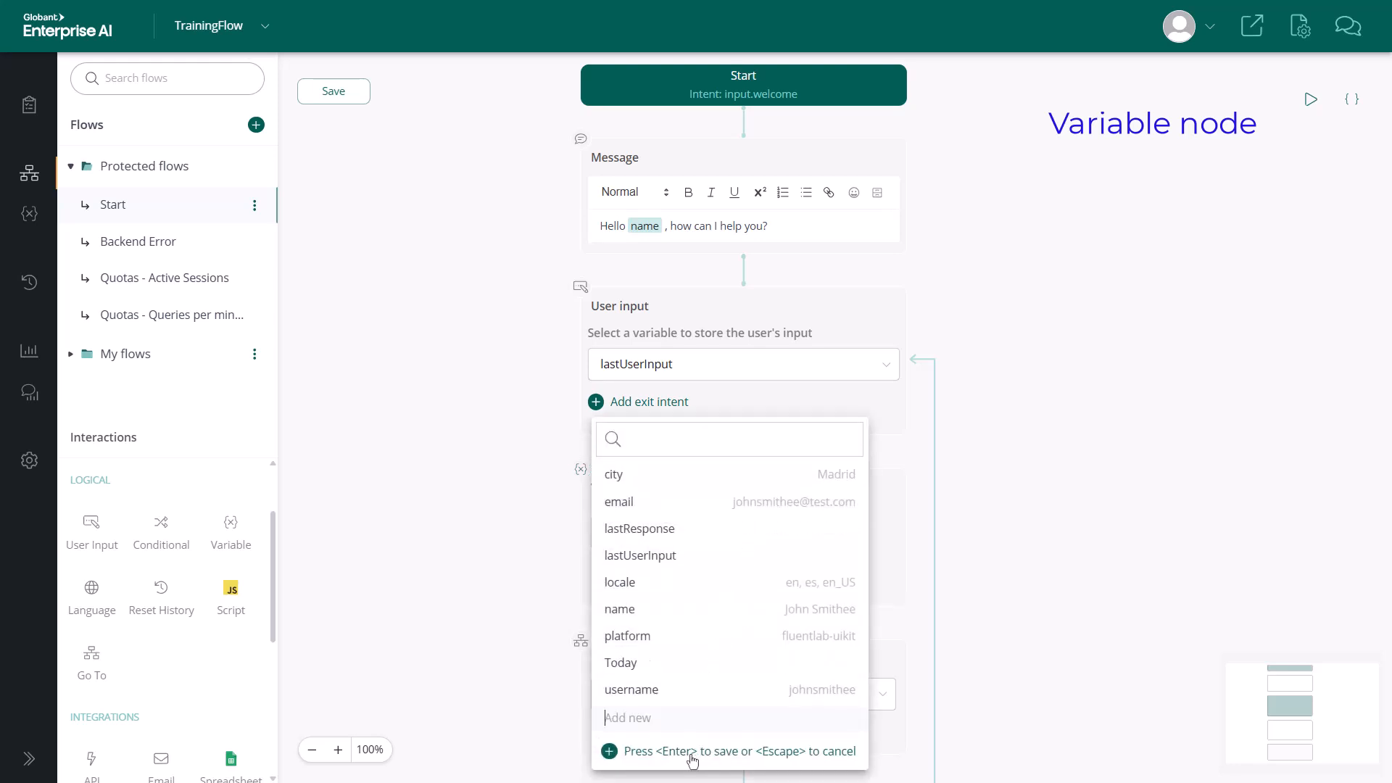
text(Today)
key(Return)
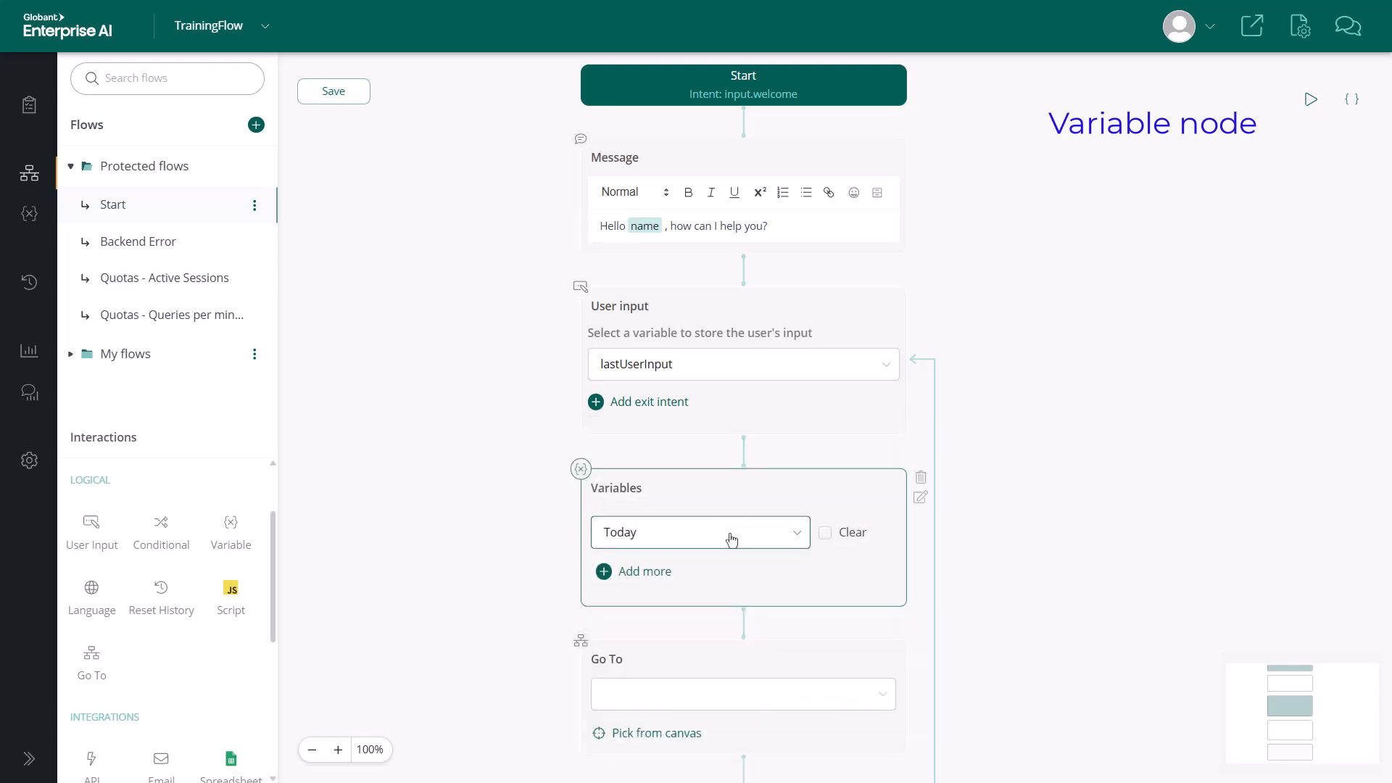
Set the Today variable's value to $today in the Variables node's configuration, then close the configuration.
click(920, 497)
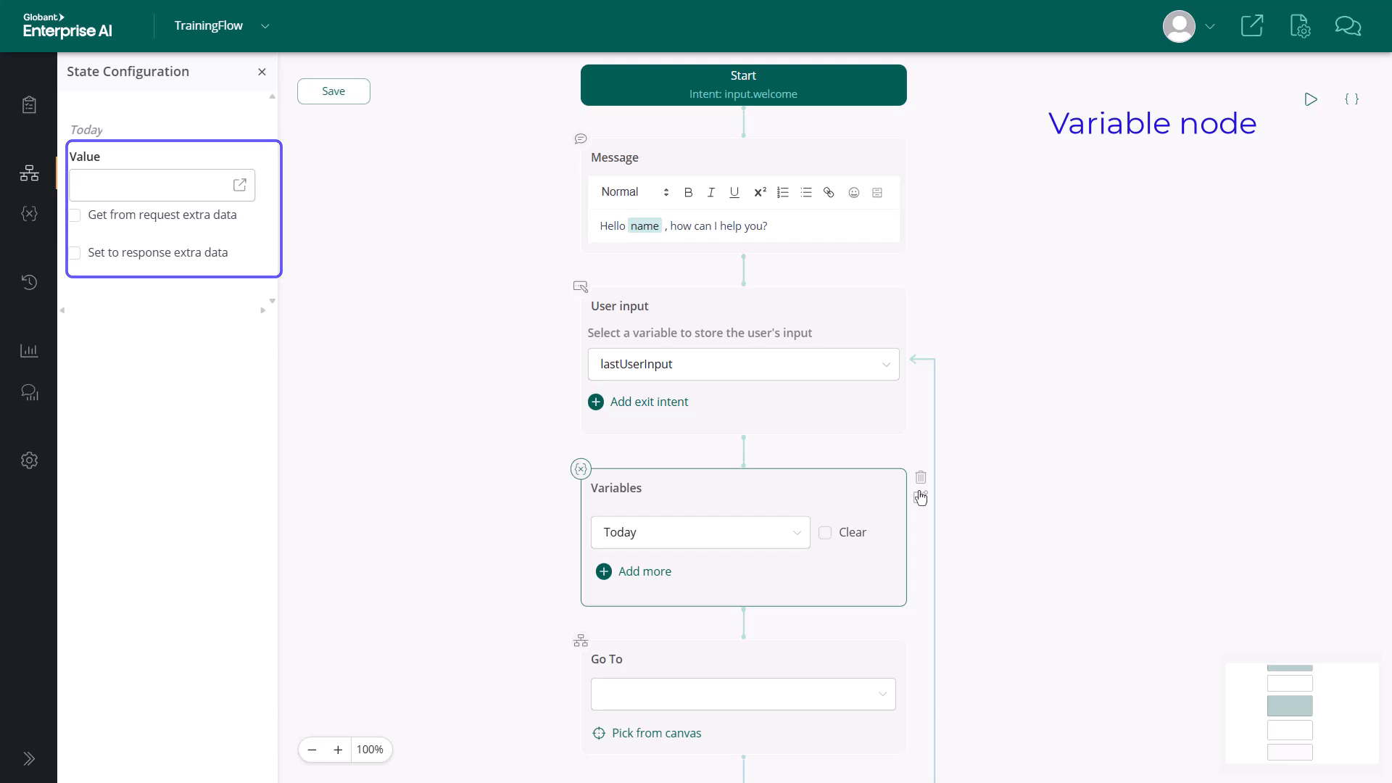
click(181, 191)
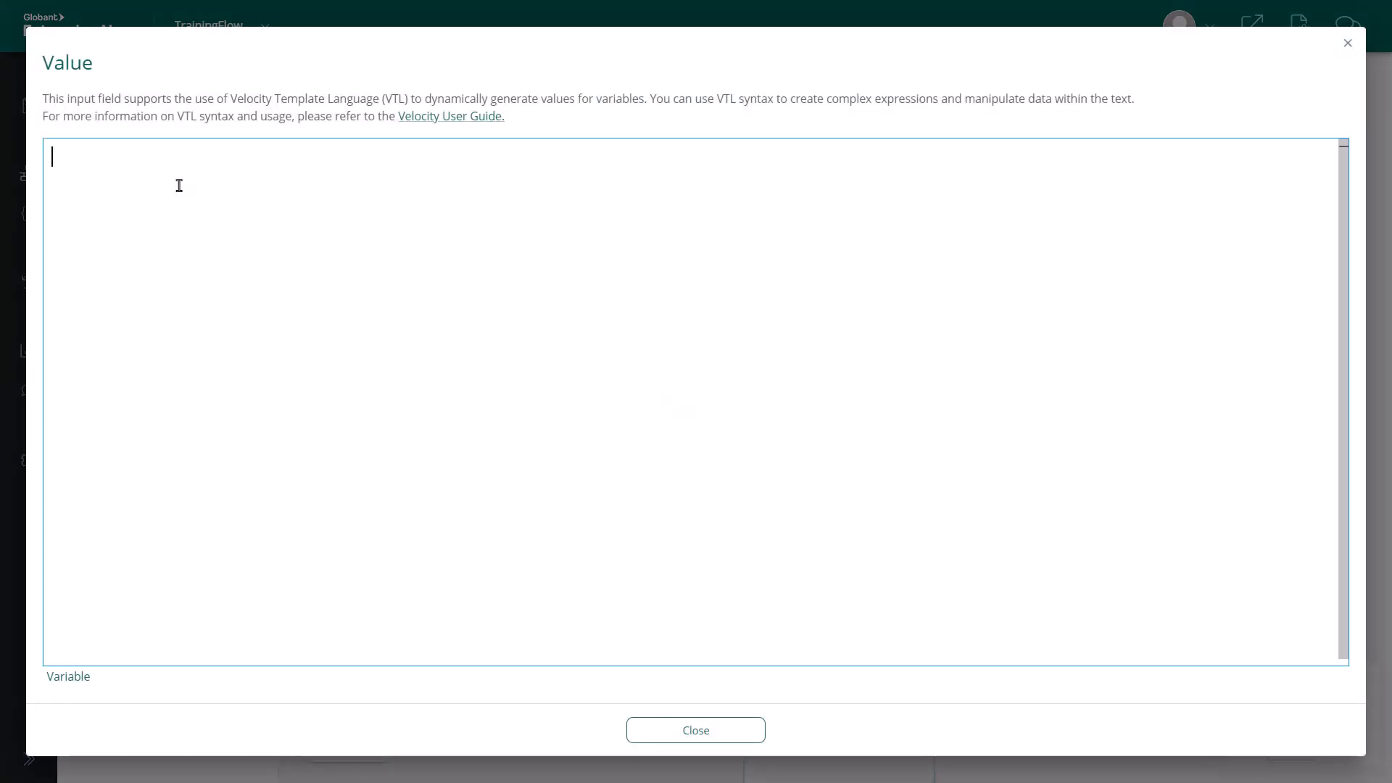
text($today)
click(644, 739)
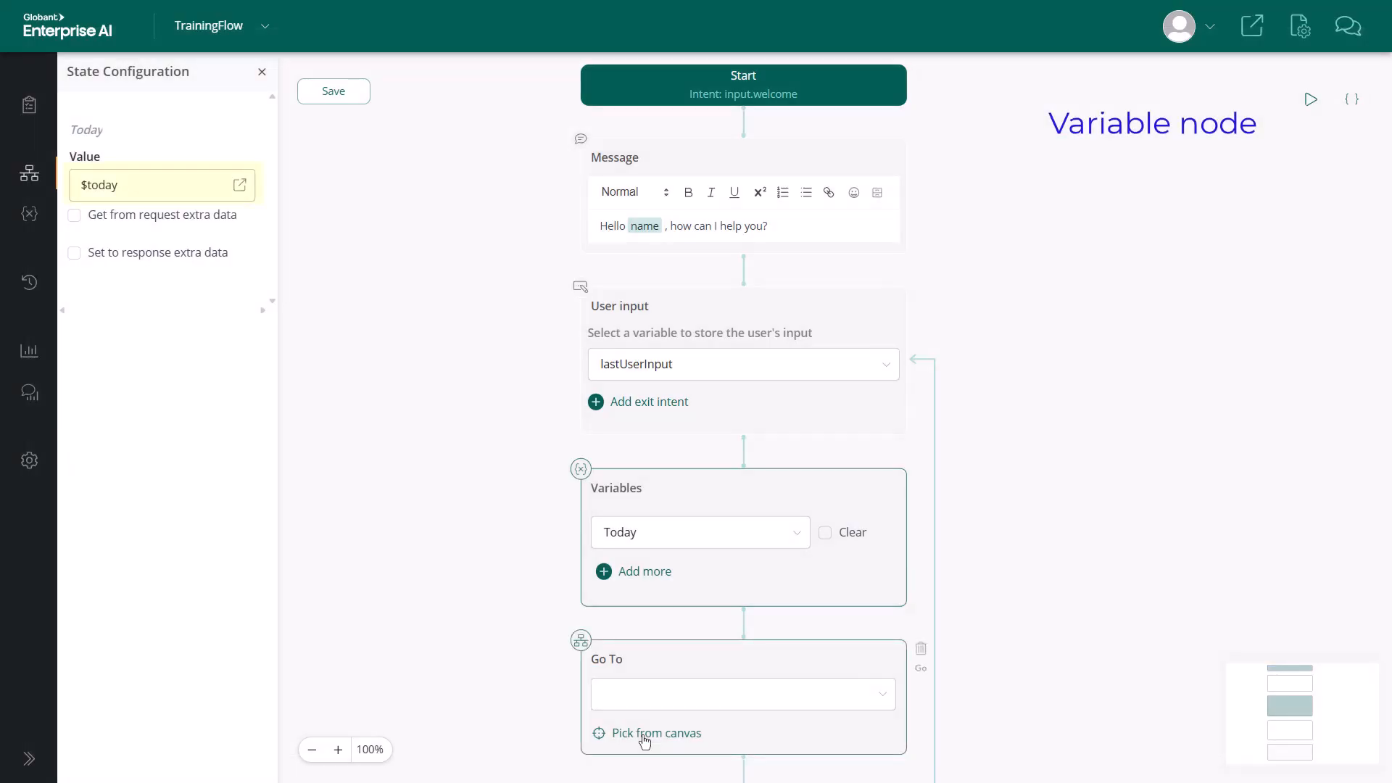
click(415, 495)
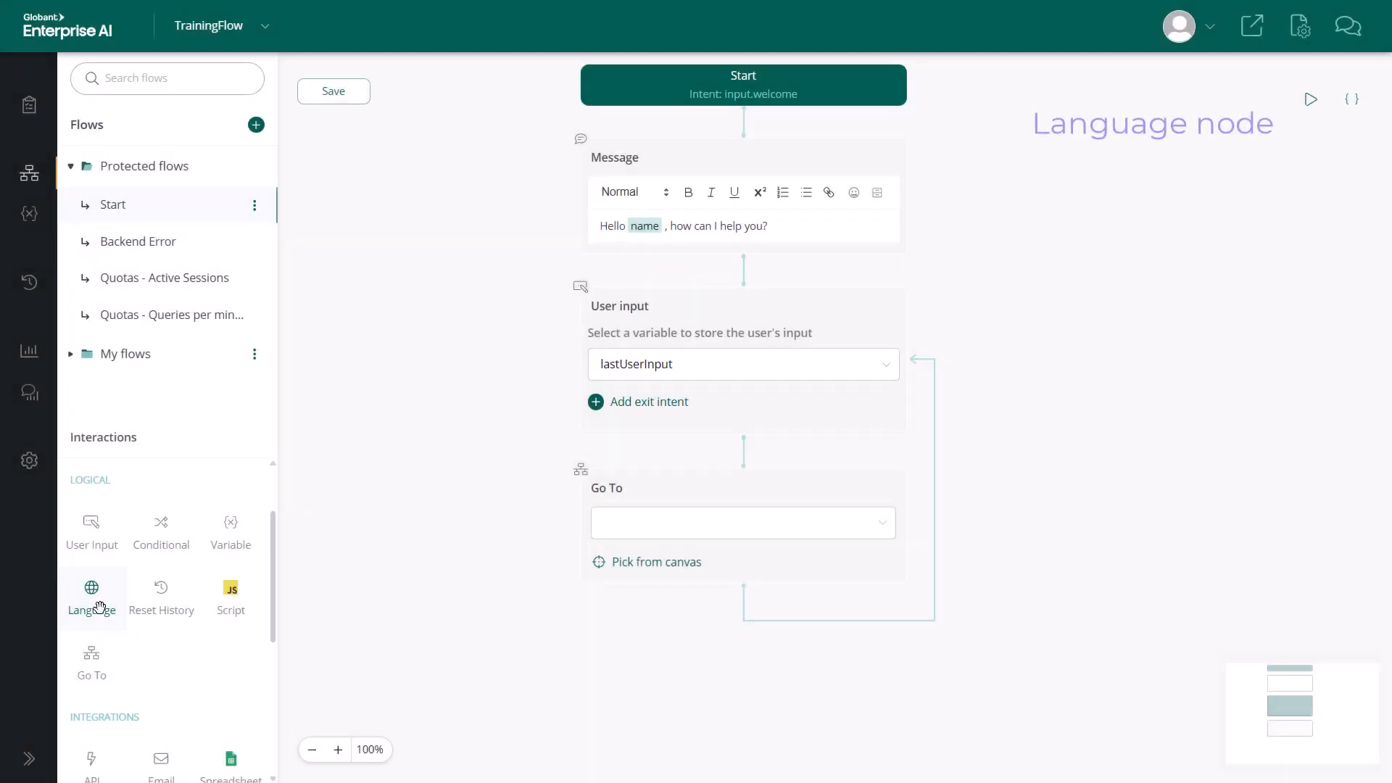
Add a Language node below User input, and place a Reset History node before Go To with Reset Context switched on.
drag(91, 593, 747, 445)
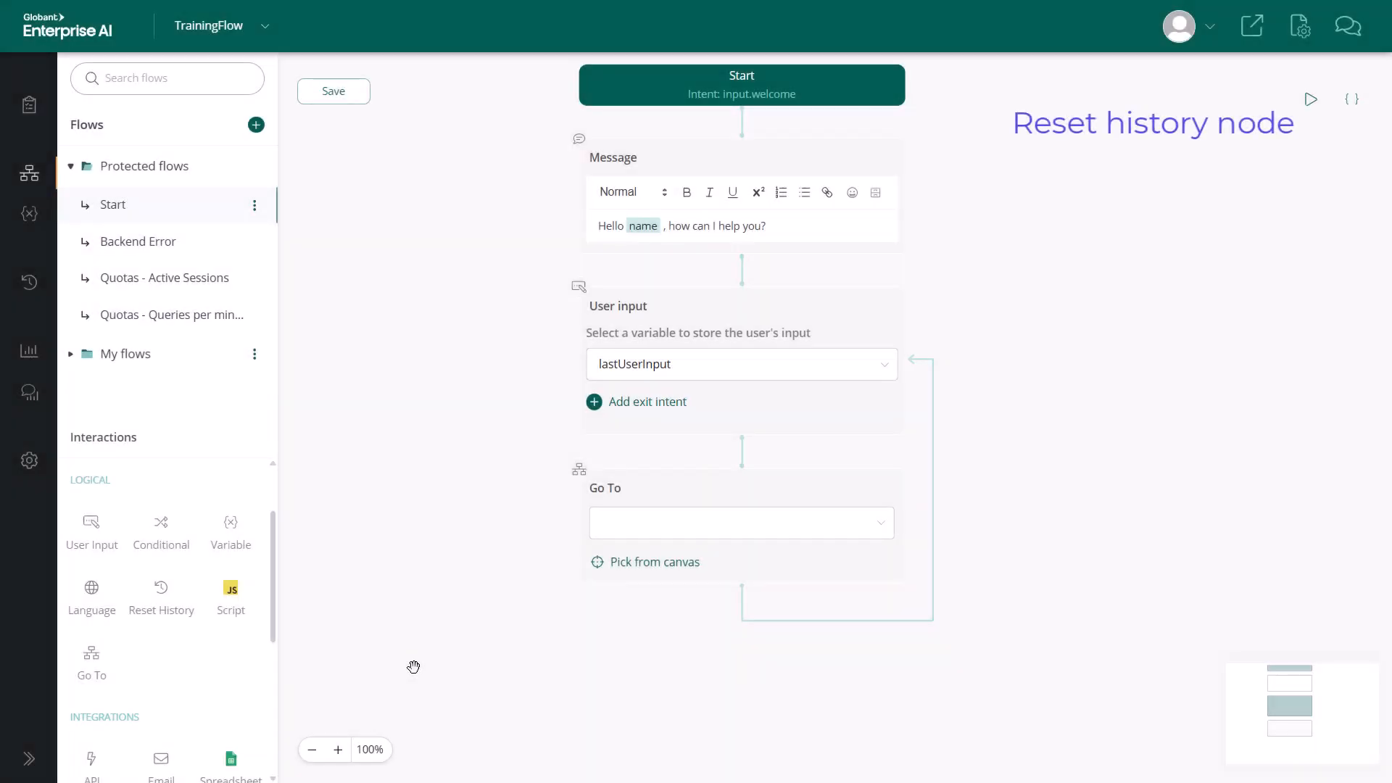
drag(168, 589, 742, 457)
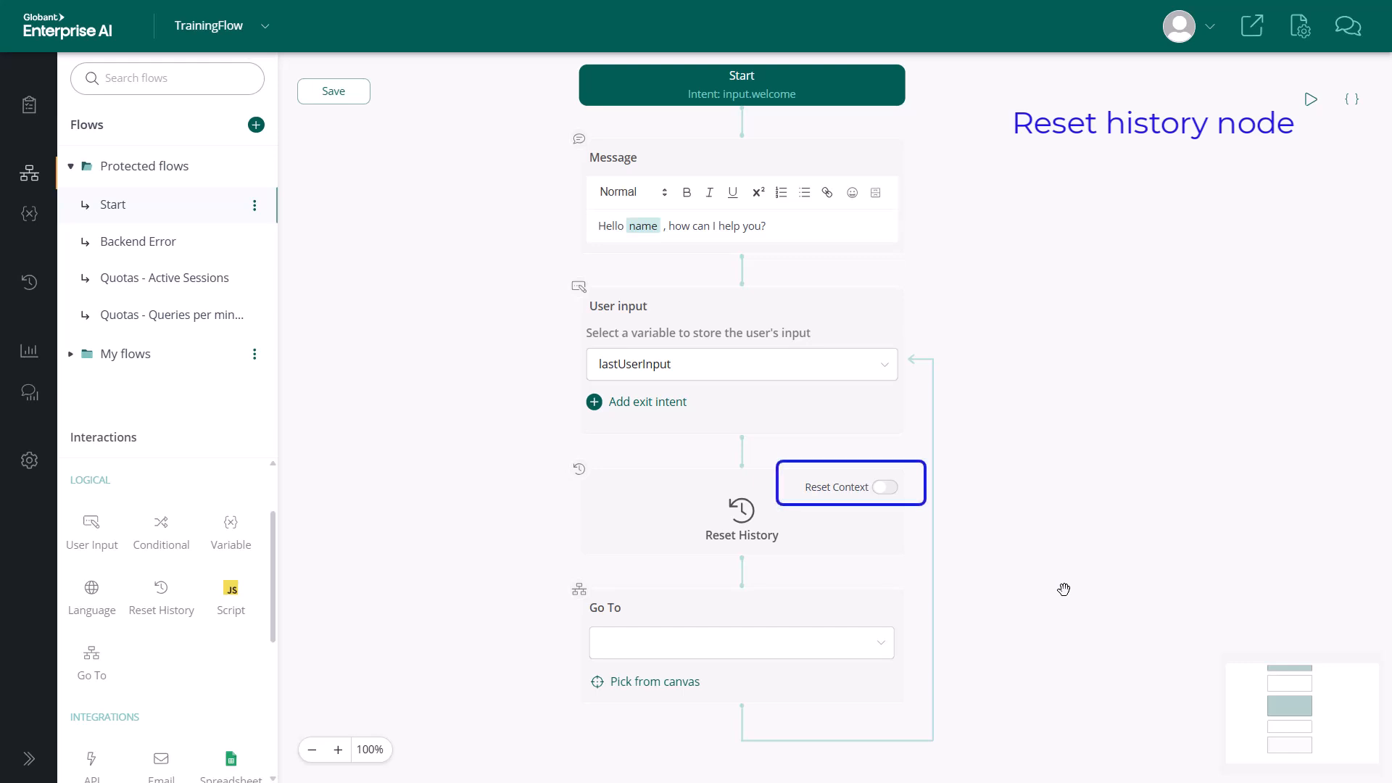
click(881, 498)
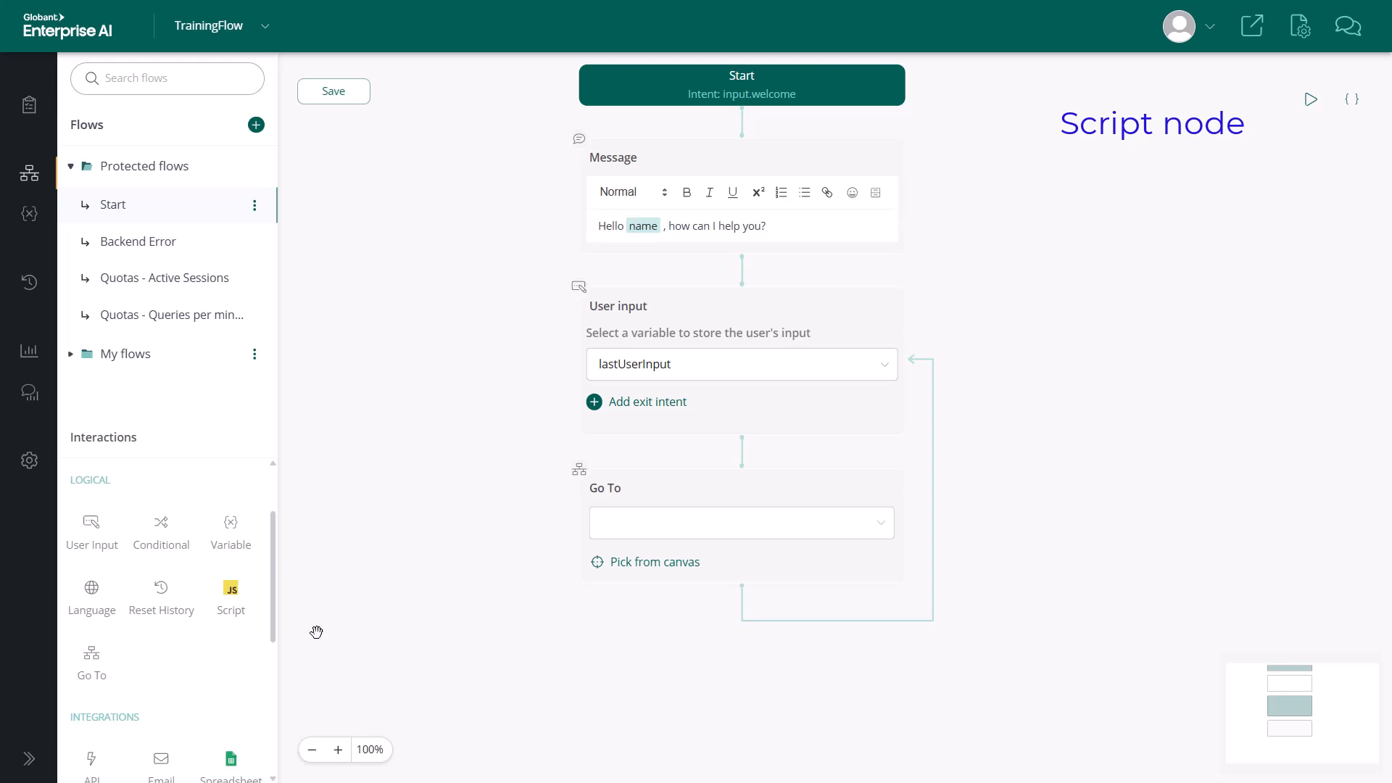
Add a Script node between User input and Go To, open its code for editing, and return to the visual flow.
drag(230, 590, 748, 465)
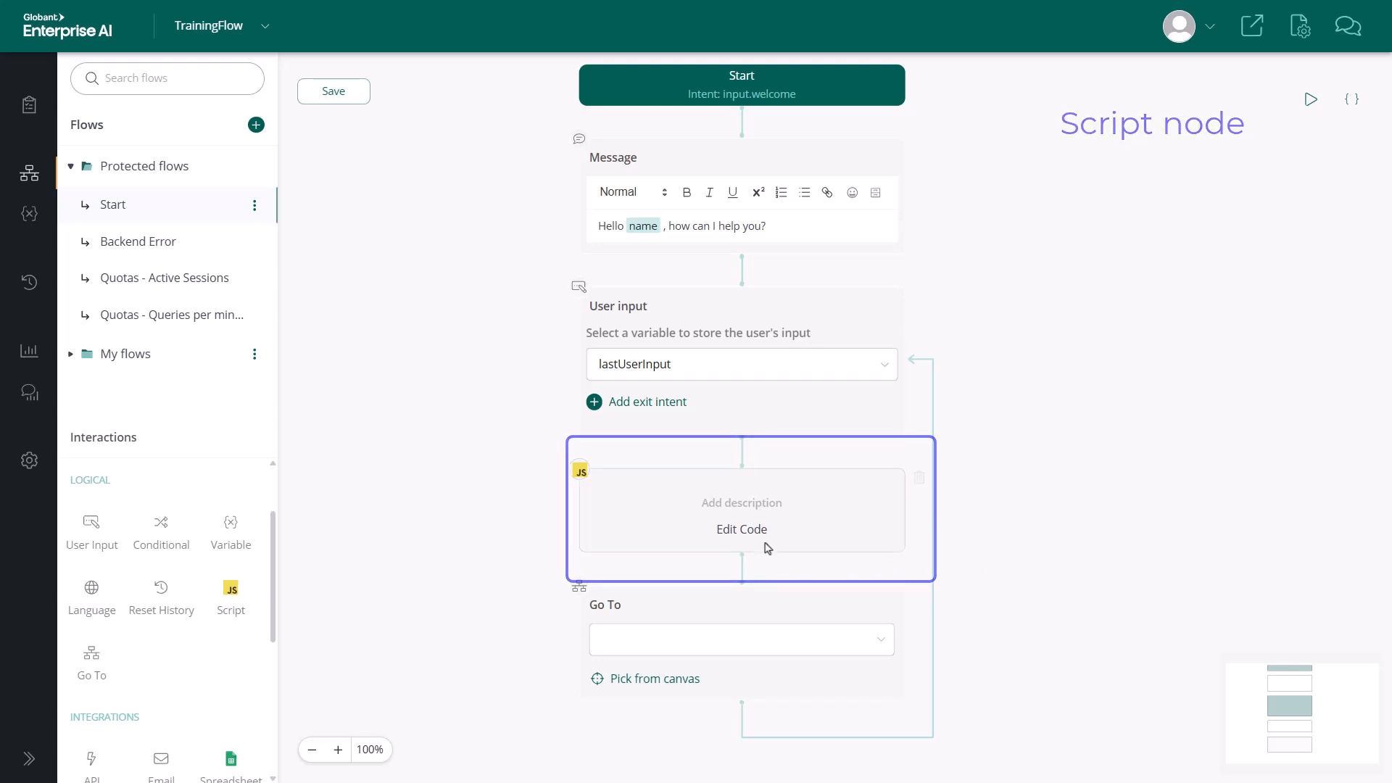
click(742, 530)
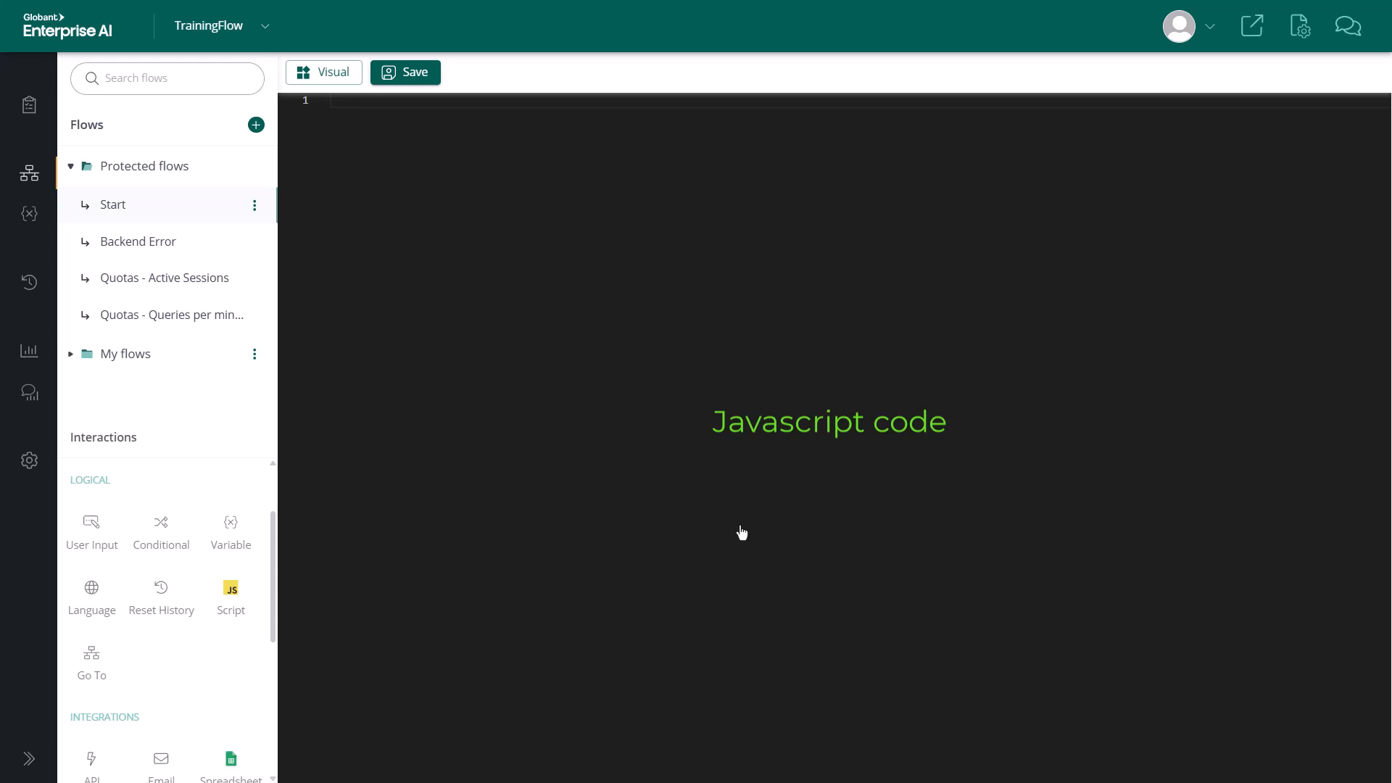
click(323, 72)
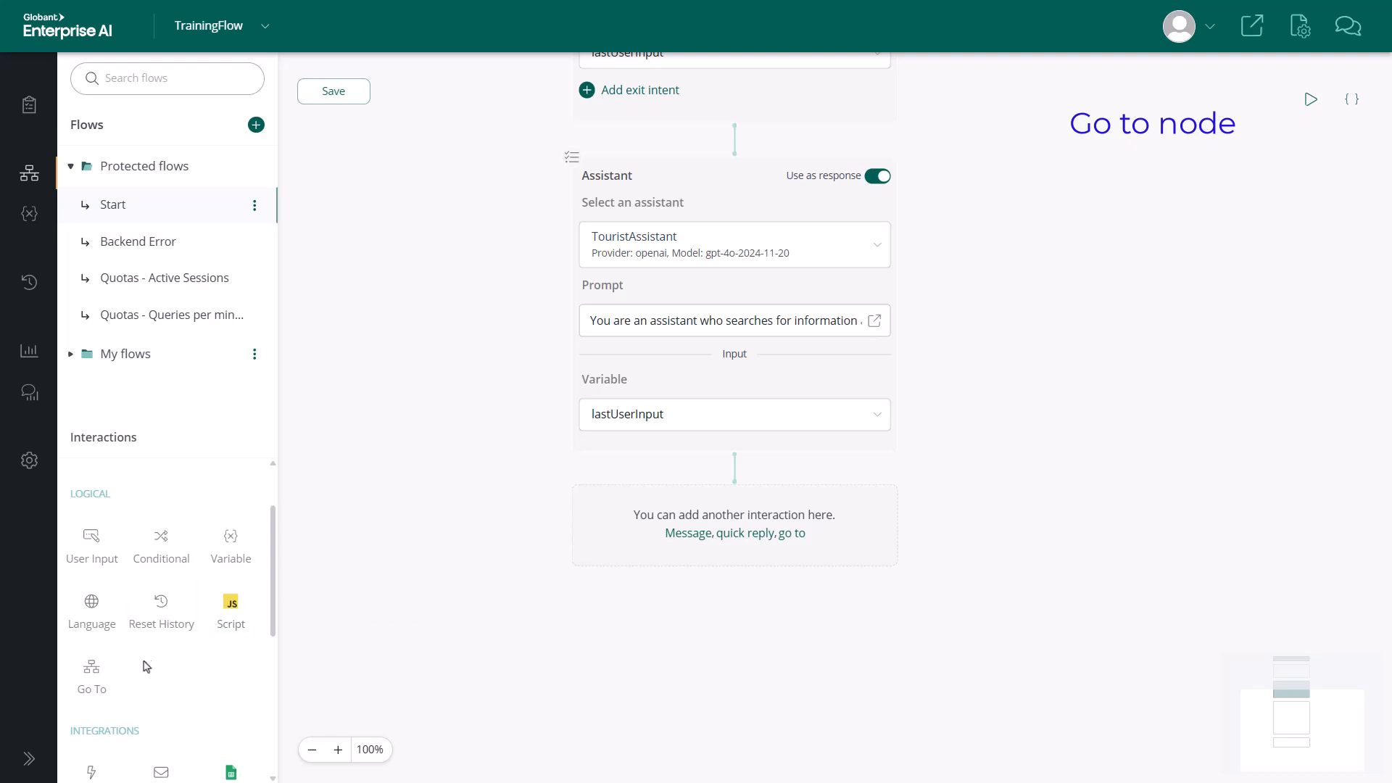
Add a Go To node after the TouristAssistant node and look through the flows it can target.
drag(91, 667, 735, 522)
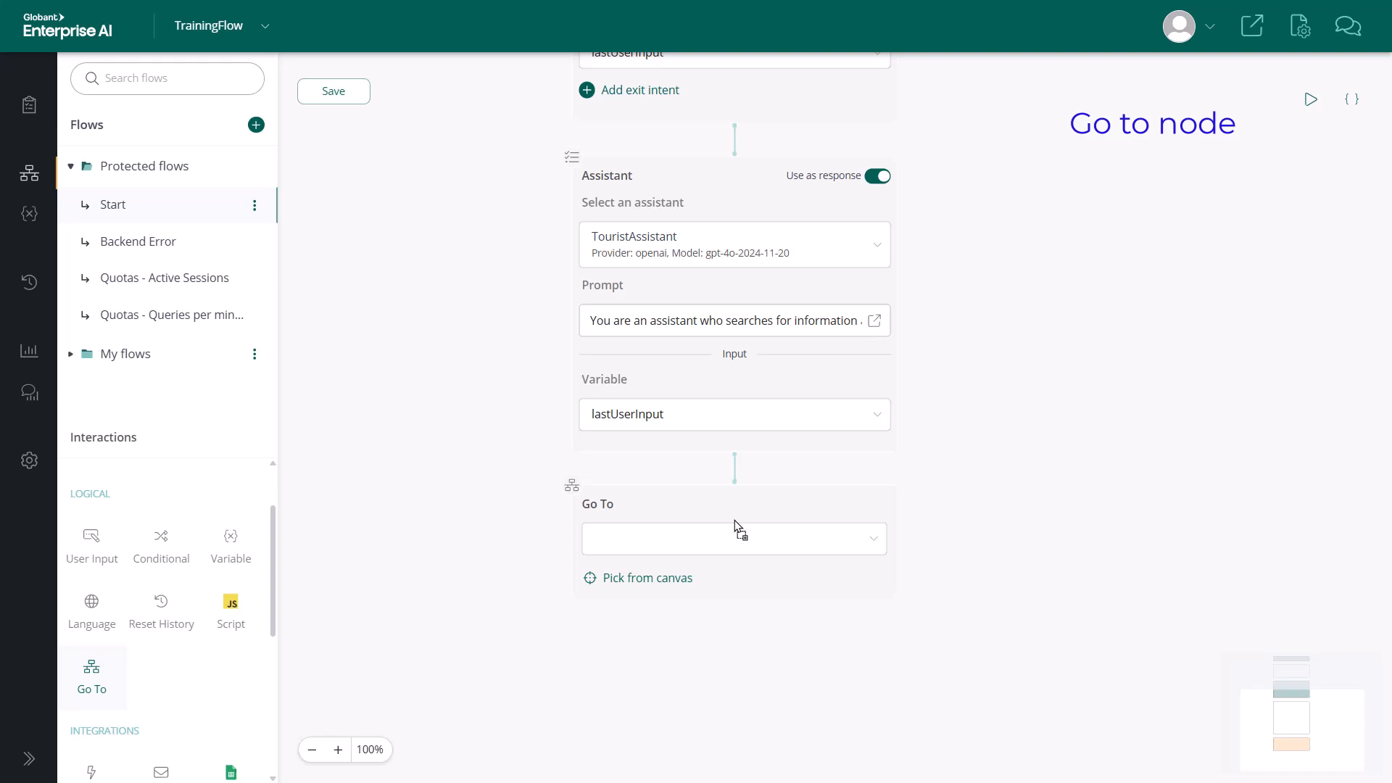
click(764, 538)
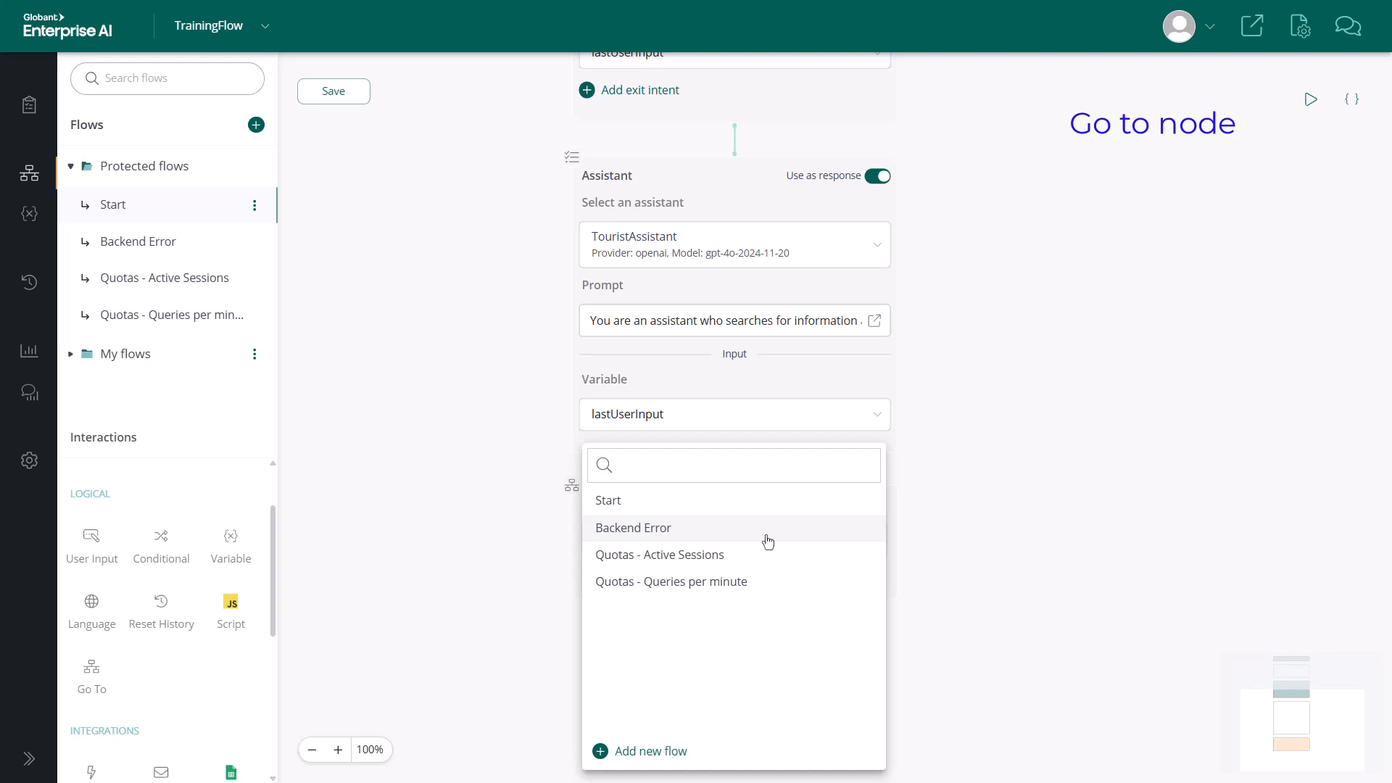
click(974, 548)
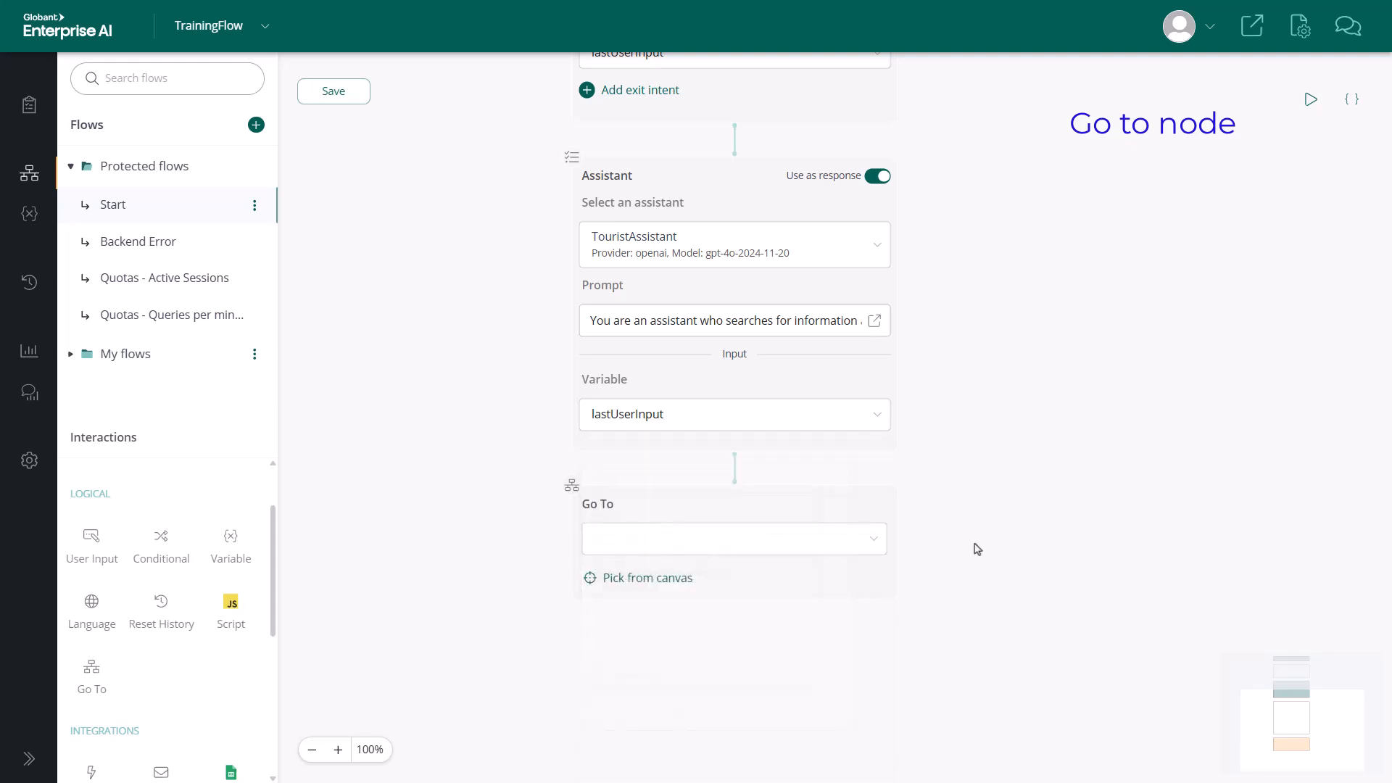
Target the Go To node at the User input node by picking it from the canvas, and follow the link to that state.
click(654, 580)
drag(1100, 235, 1109, 523)
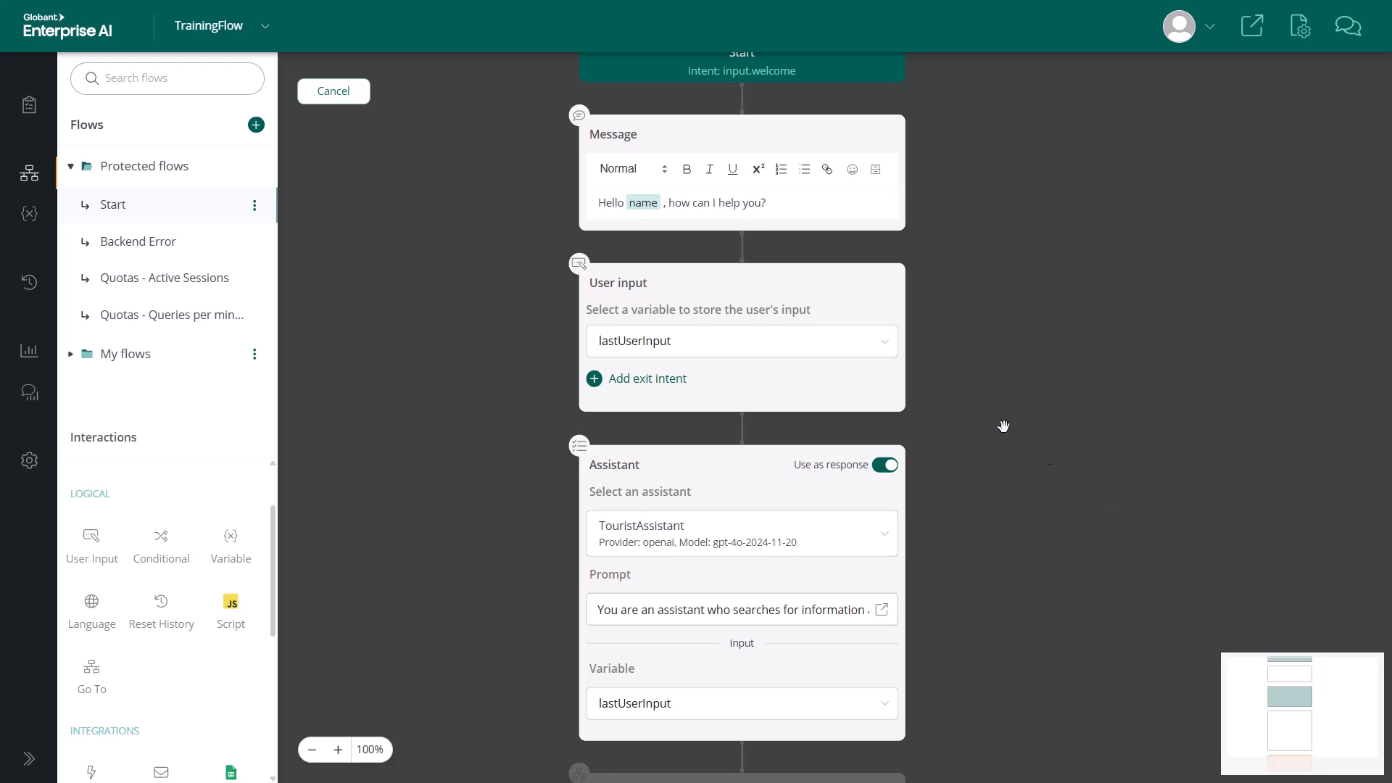
click(580, 273)
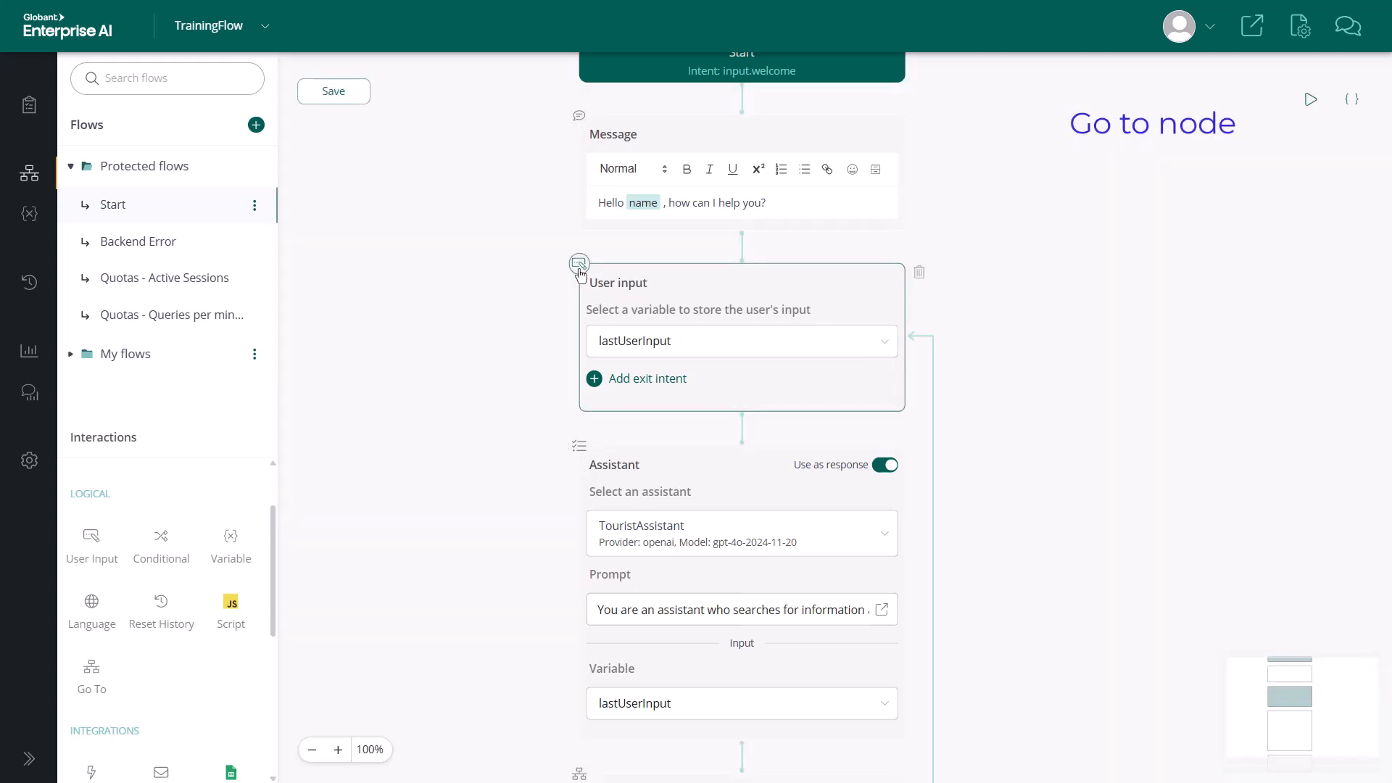
drag(1165, 465, 1127, 252)
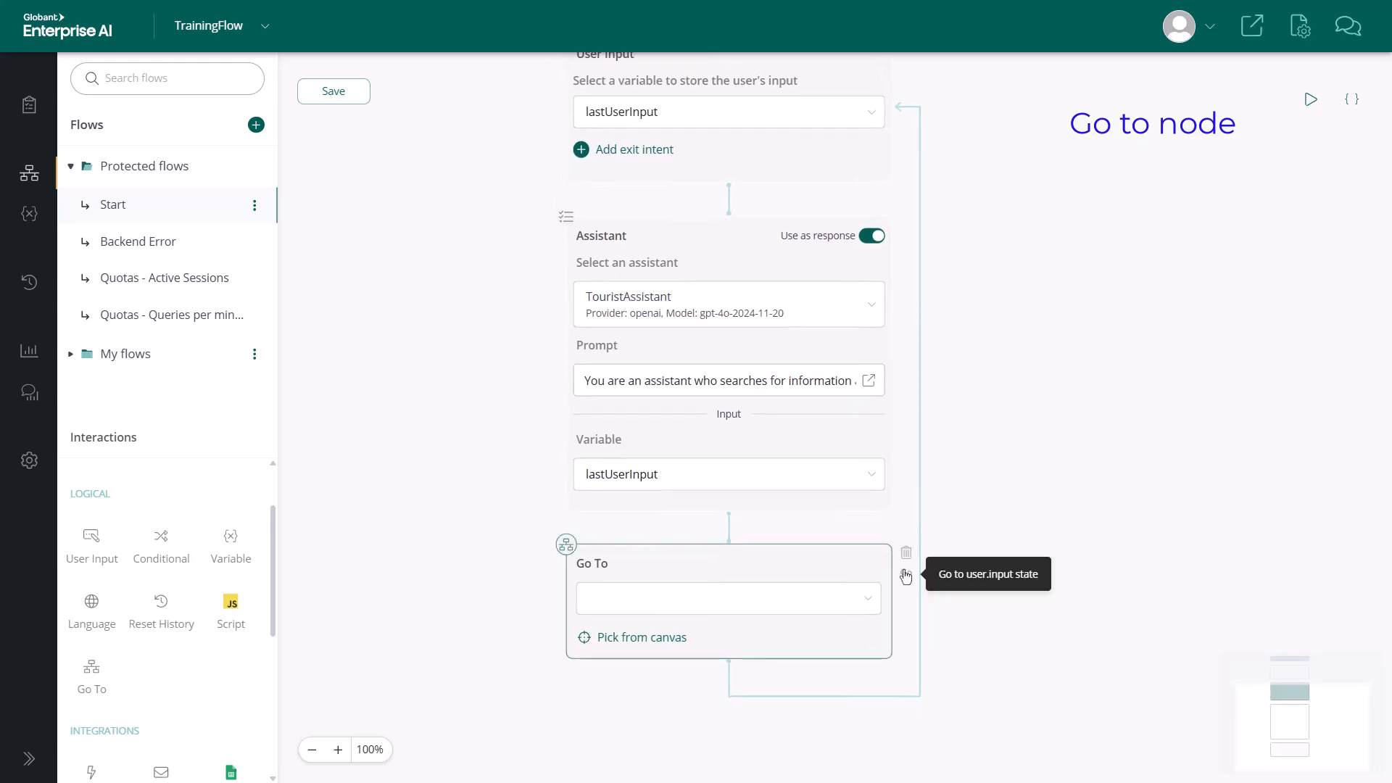
click(905, 576)
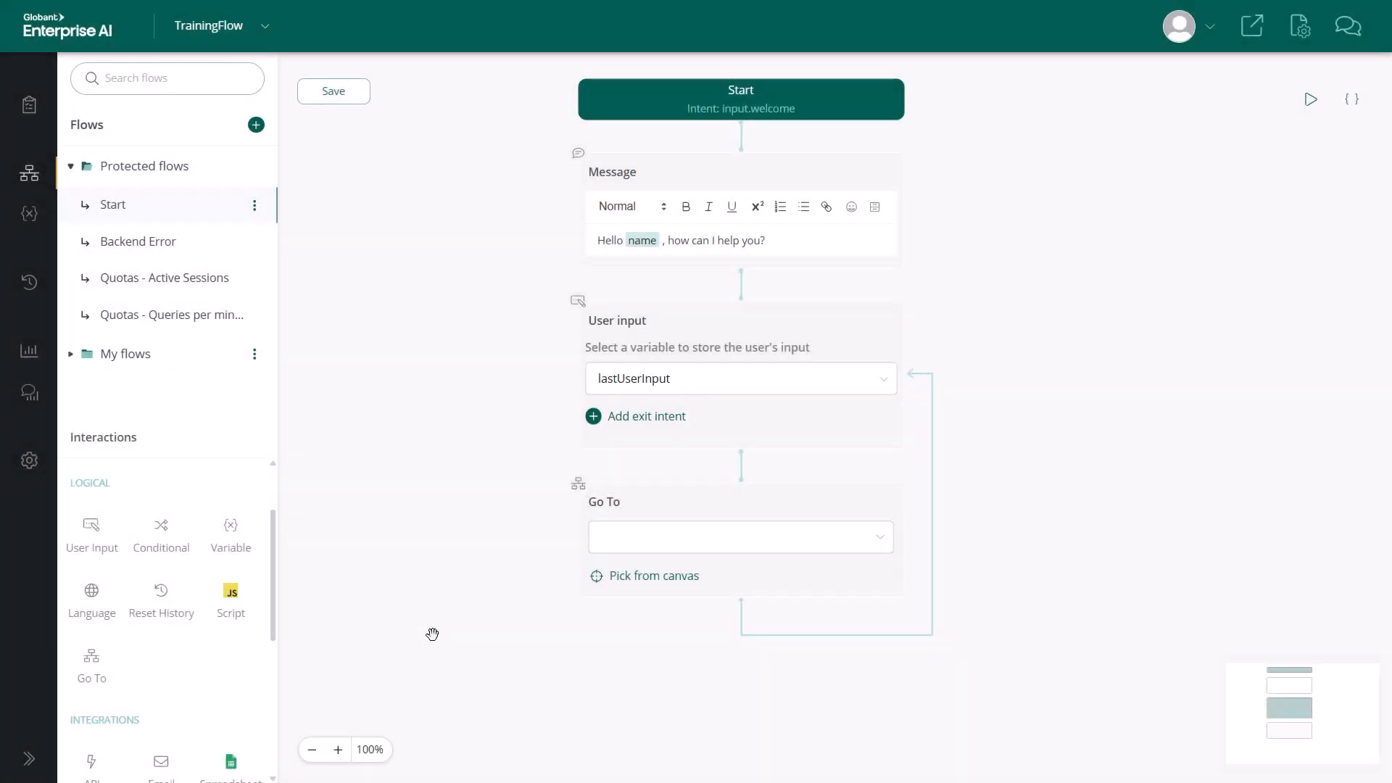
Bring the Integrations components into view in the Interactions list.
drag(274, 584, 276, 646)
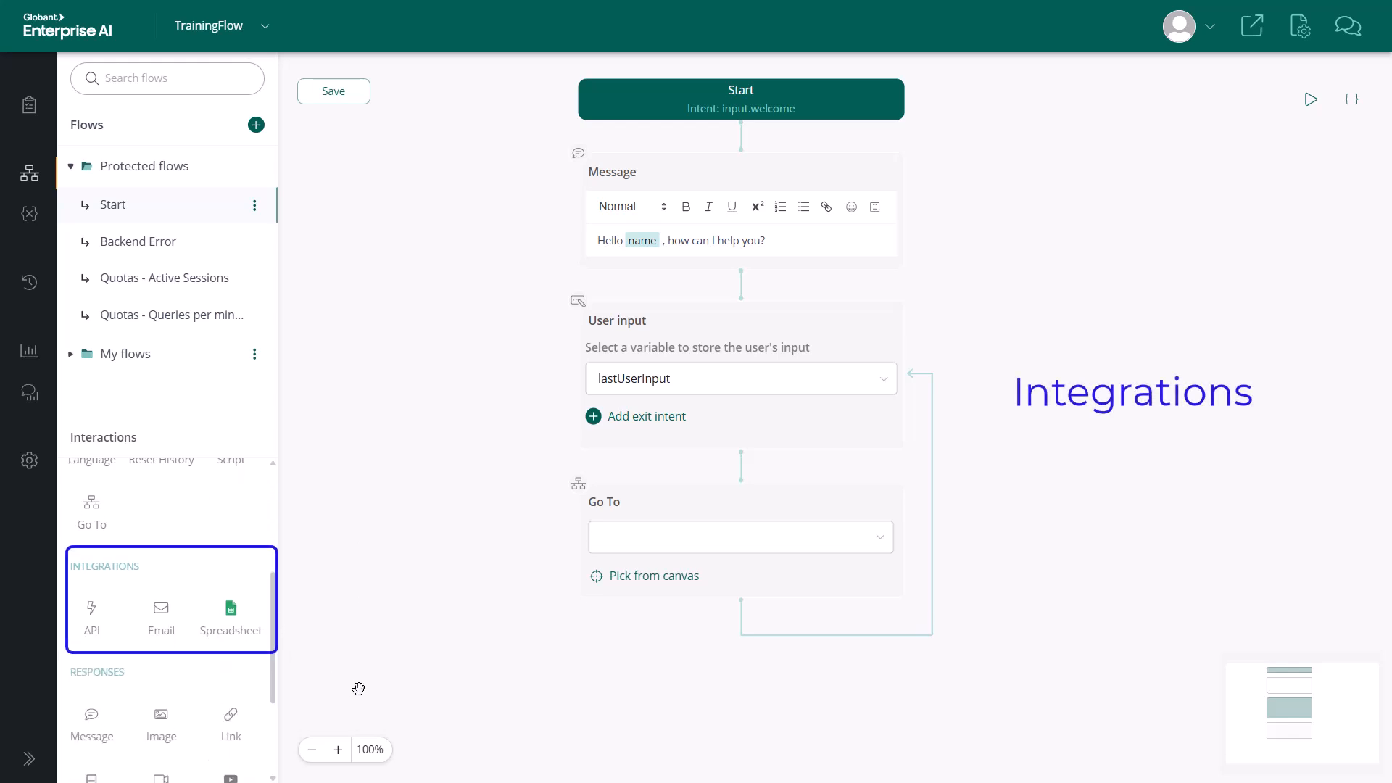